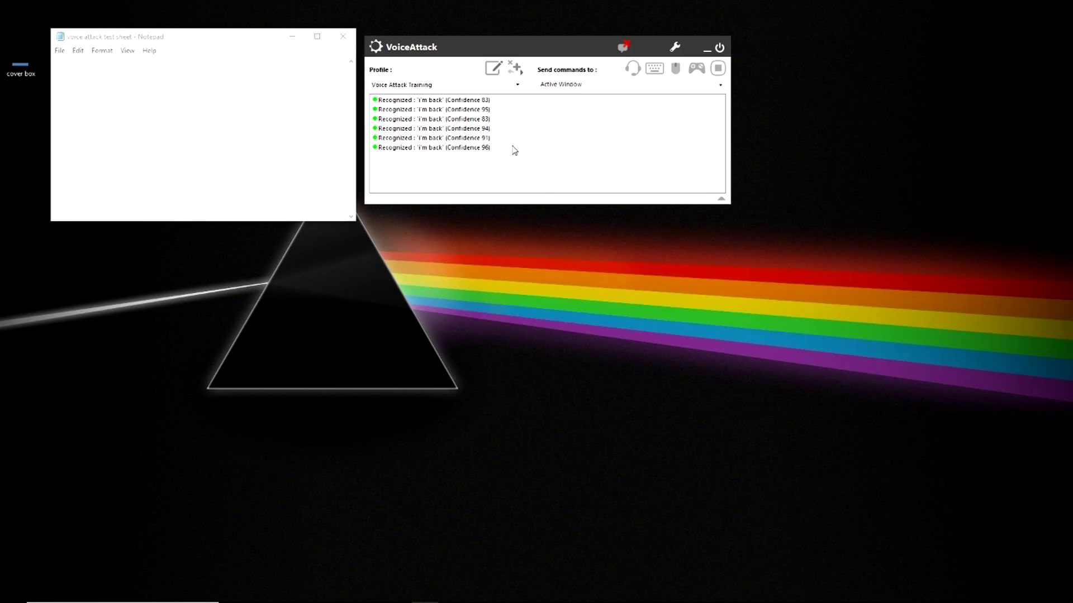
Step: Add a new 'Mother' command to the profile as a prefix in the Mother prefix/suffix group
{"action": "left_click", "coordinate": [493, 68]}
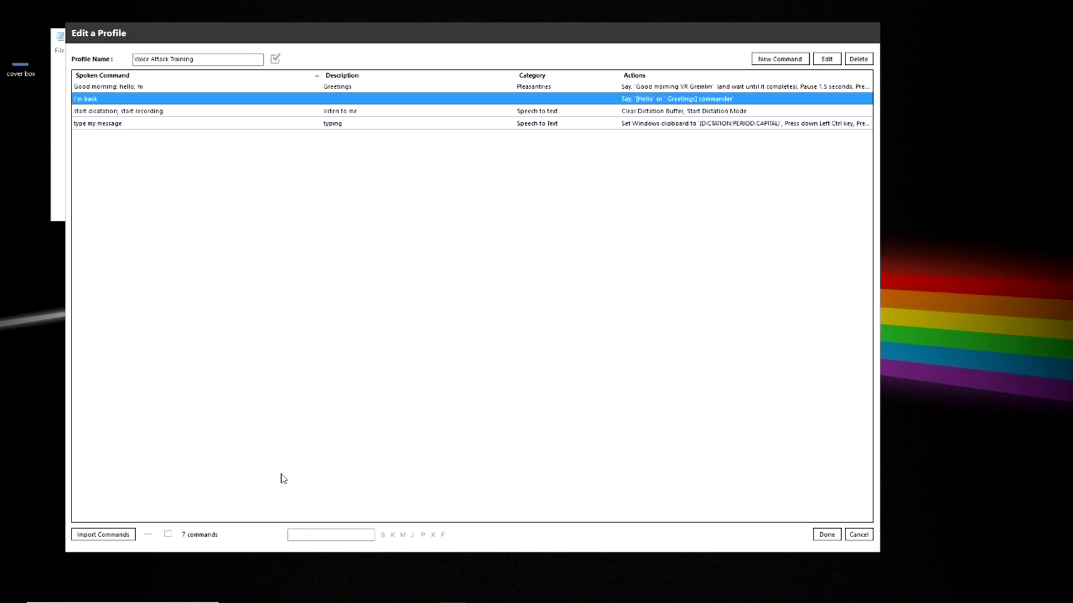
{"action": "left_click", "coordinate": [802, 58]}
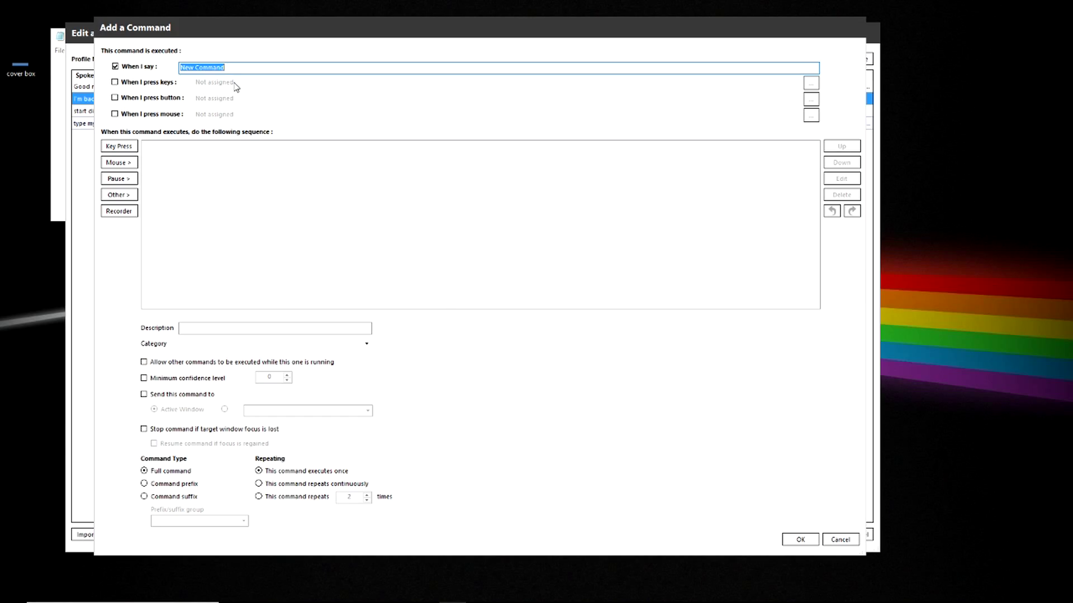
{"action": "type", "text": "Mother"}
{"action": "left_click", "coordinate": [143, 485]}
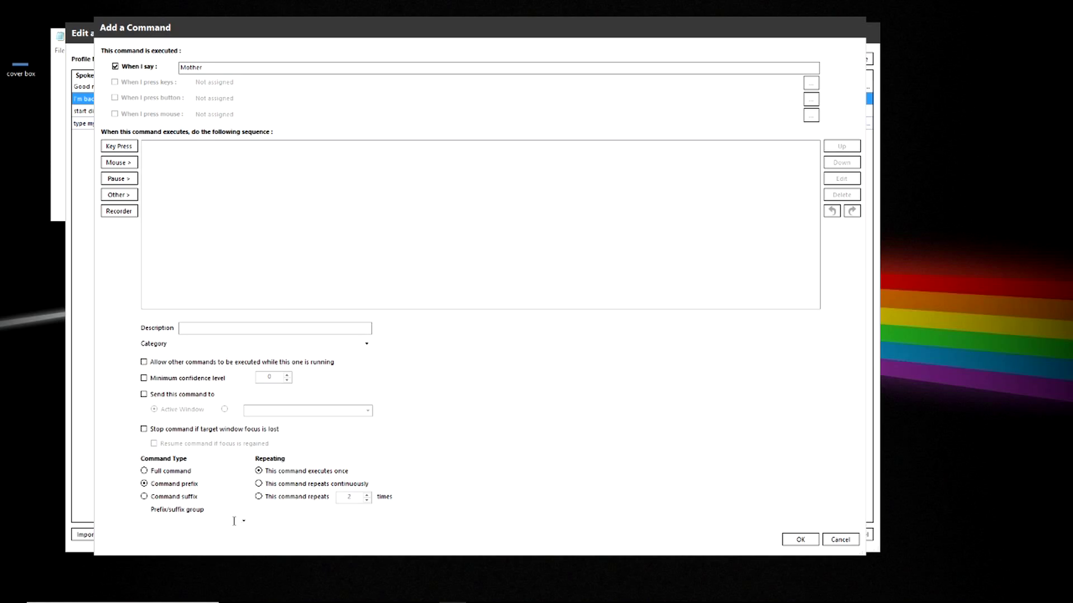
{"action": "left_click", "coordinate": [232, 521]}
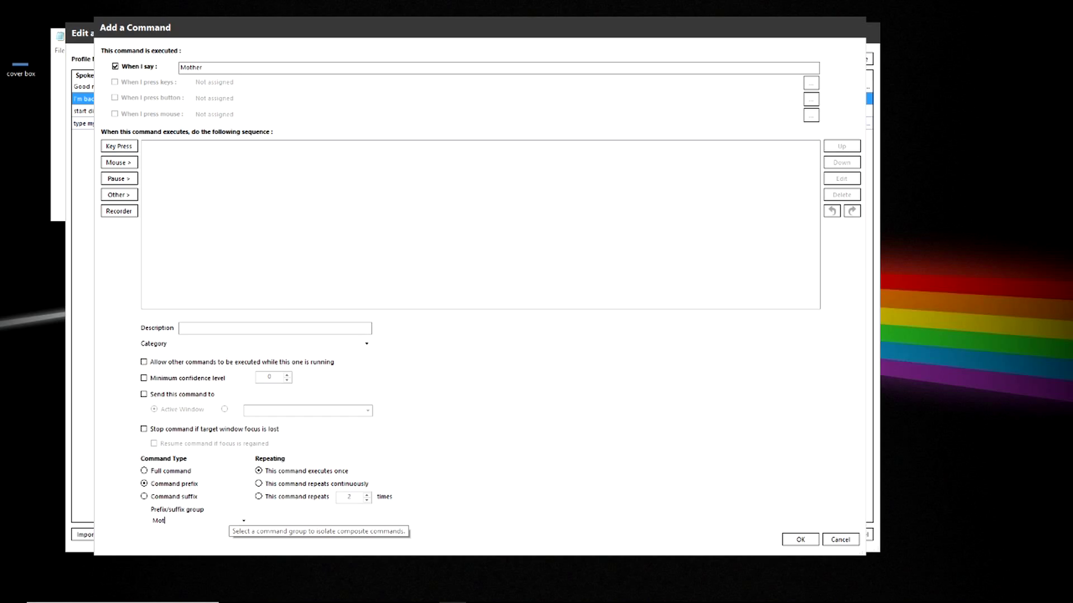
{"action": "type", "text": "Mother"}
{"action": "left_click", "coordinate": [801, 540]}
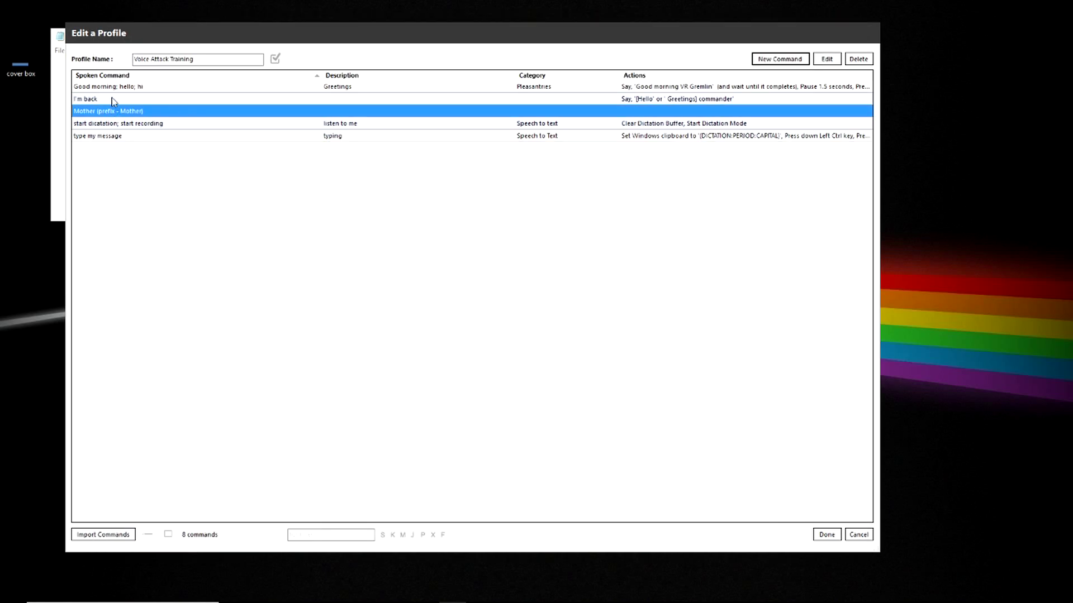
Step: Make the 'Good morning; hello; hi' command a suffix in the Mother group
{"action": "left_click", "coordinate": [138, 89]}
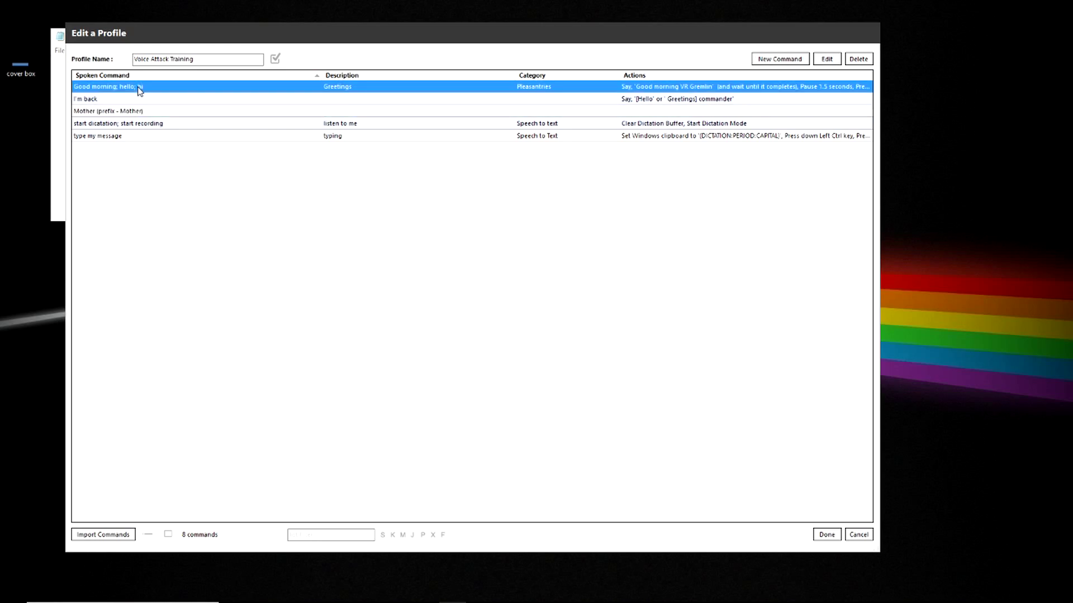
{"action": "double_click", "coordinate": [138, 88]}
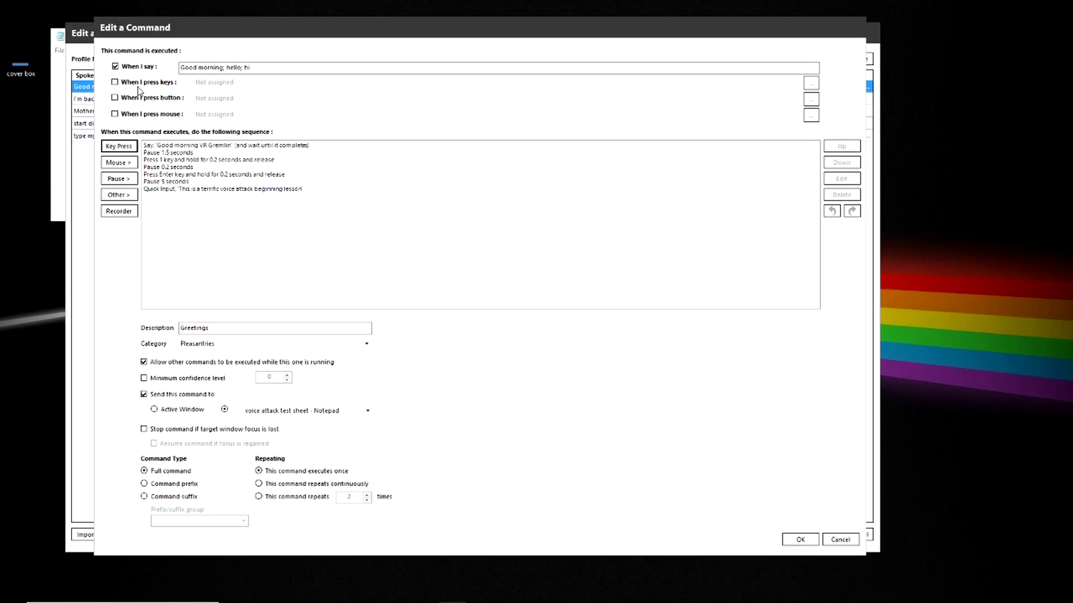
{"action": "left_click", "coordinate": [177, 498]}
{"action": "left_click", "coordinate": [244, 521]}
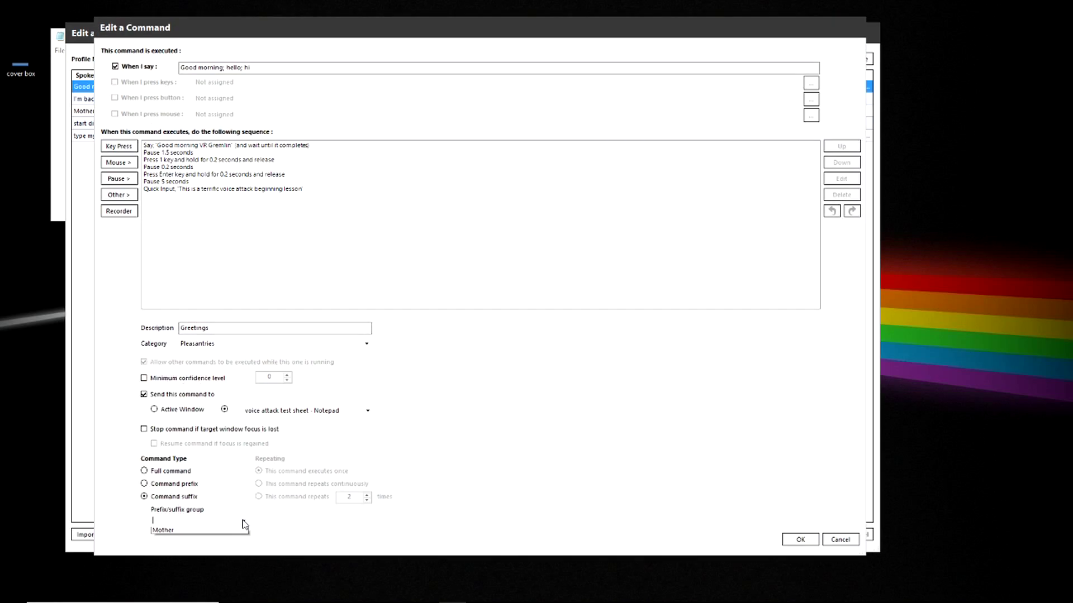
{"action": "left_click", "coordinate": [215, 539]}
{"action": "left_click", "coordinate": [800, 540]}
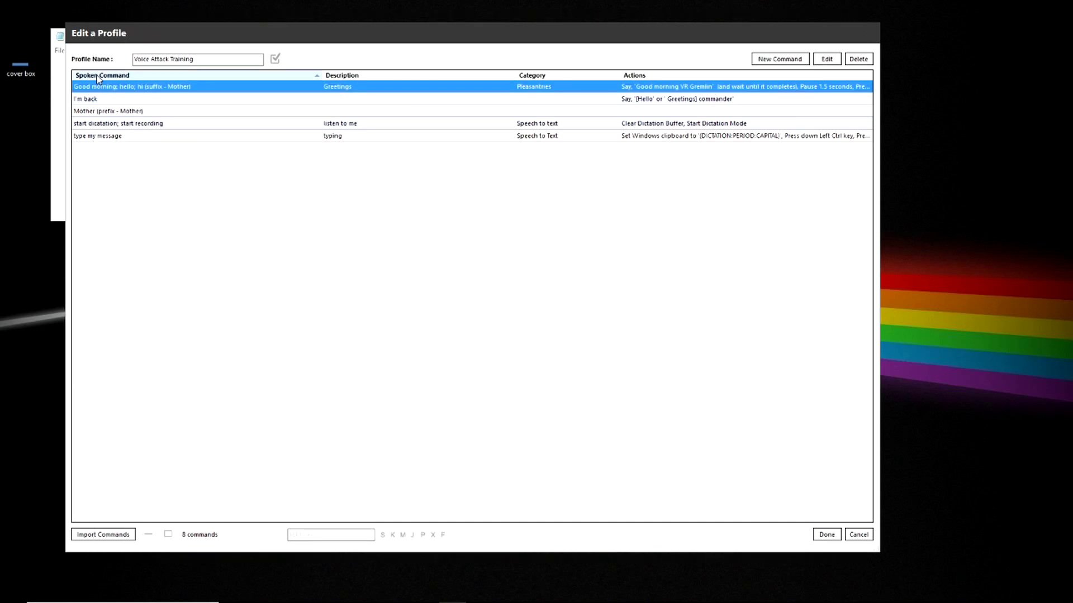
Step: Make the 'I'm back' command a Mother-group suffix and check the Mother prefix command
{"action": "left_click", "coordinate": [94, 101]}
{"action": "double_click", "coordinate": [100, 103]}
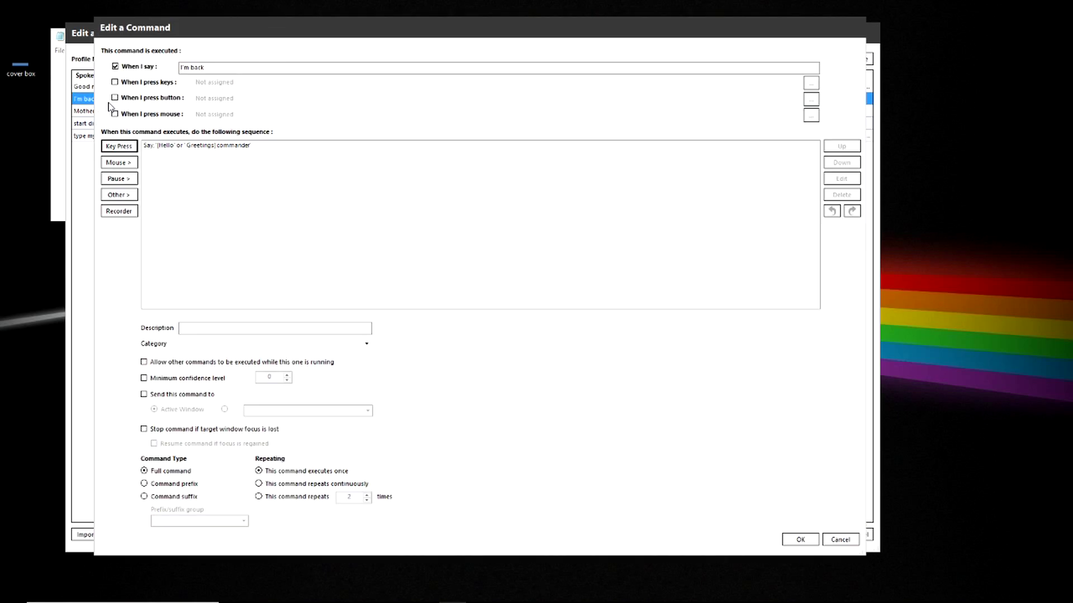
{"action": "left_click", "coordinate": [174, 497]}
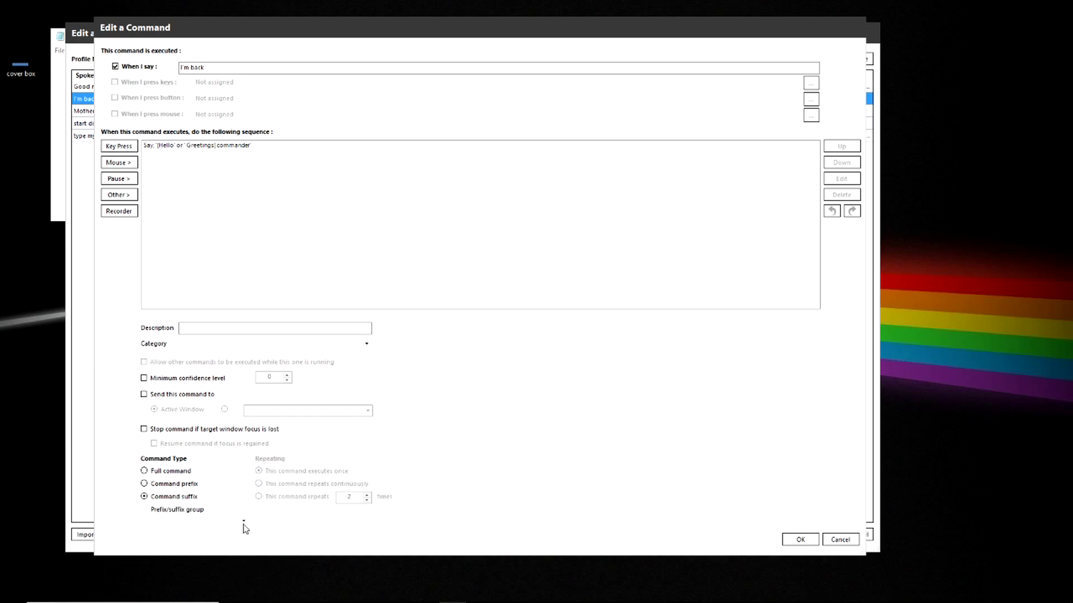
{"action": "left_click", "coordinate": [243, 521]}
{"action": "left_click", "coordinate": [215, 539]}
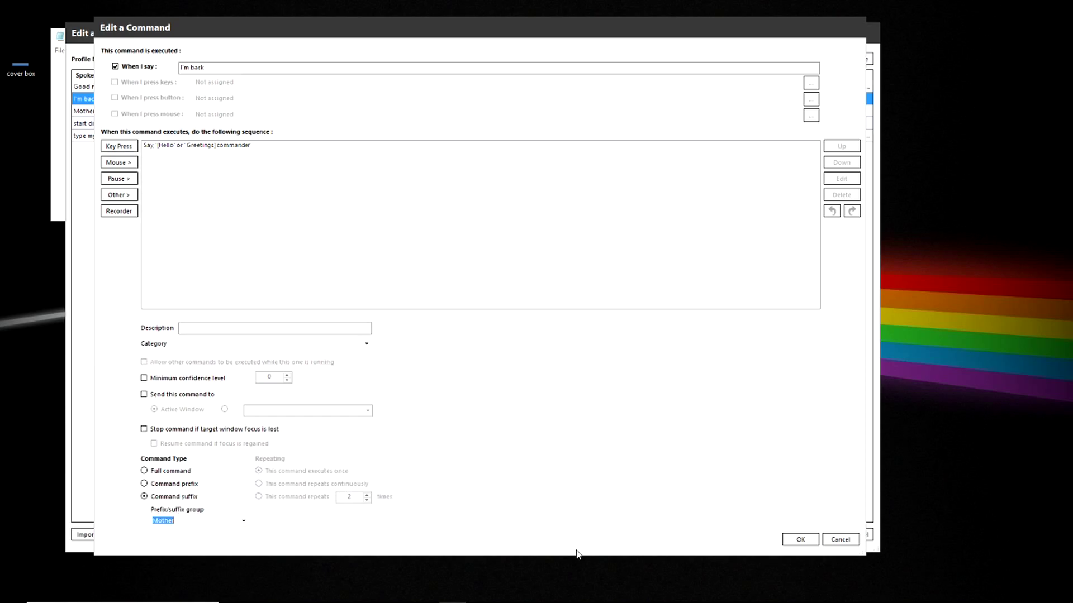
{"action": "left_click", "coordinate": [803, 540]}
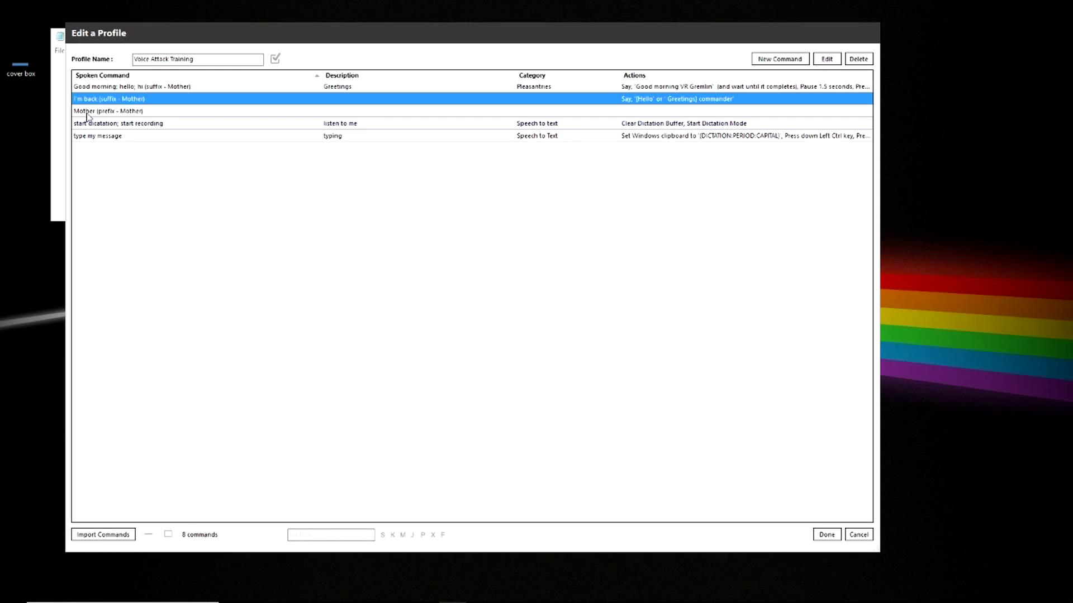
{"action": "double_click", "coordinate": [87, 112]}
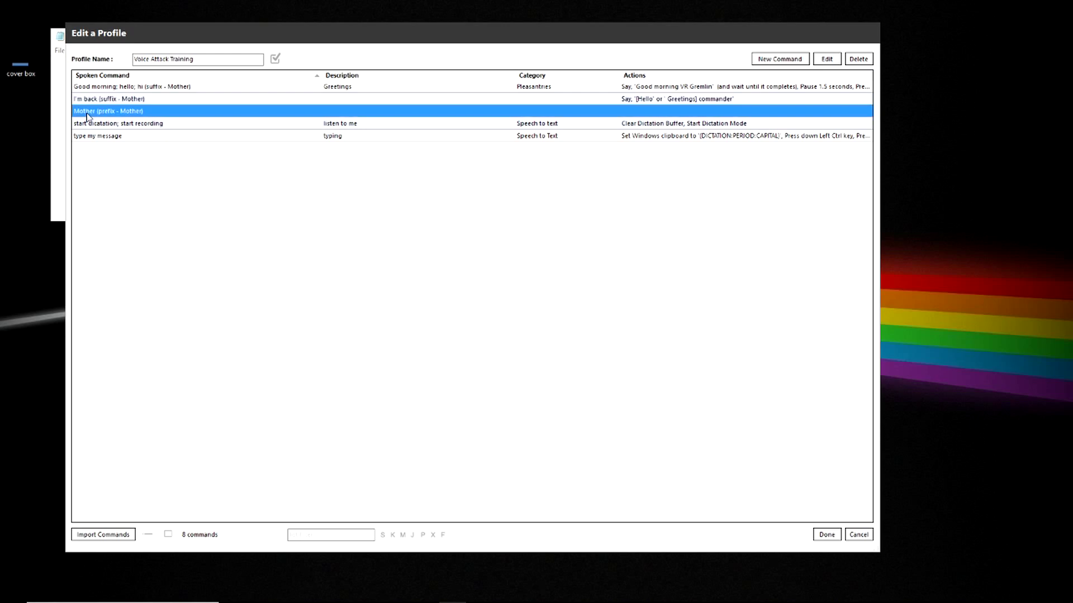
{"action": "left_click", "coordinate": [801, 540]}
Step: Make the 'start dicatation; start recording' command a suffix in the Mother group
{"action": "left_click", "coordinate": [155, 125]}
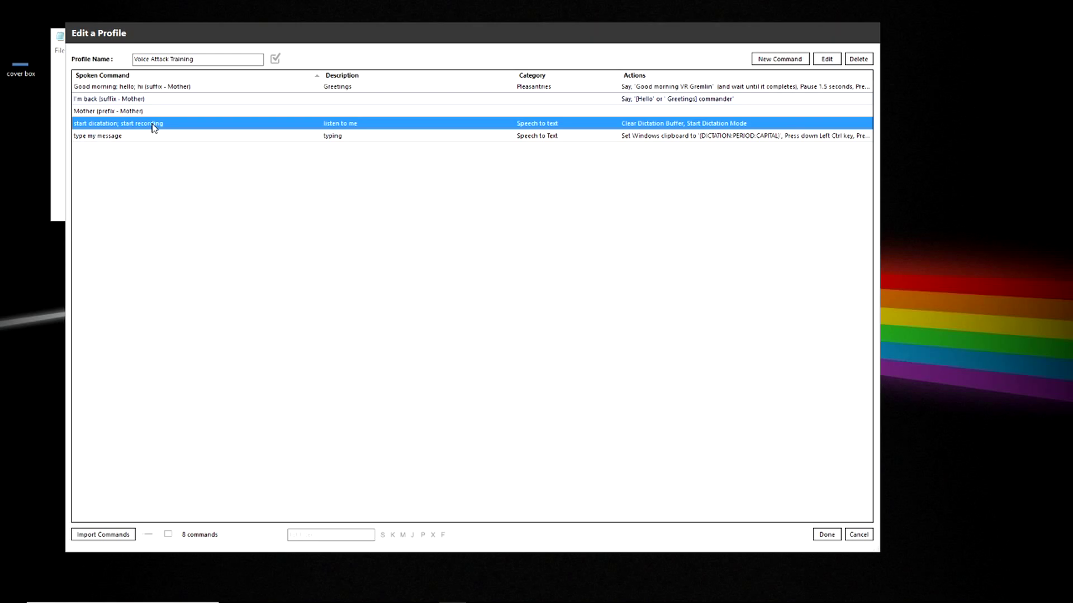
{"action": "double_click", "coordinate": [155, 125]}
{"action": "left_click", "coordinate": [162, 498]}
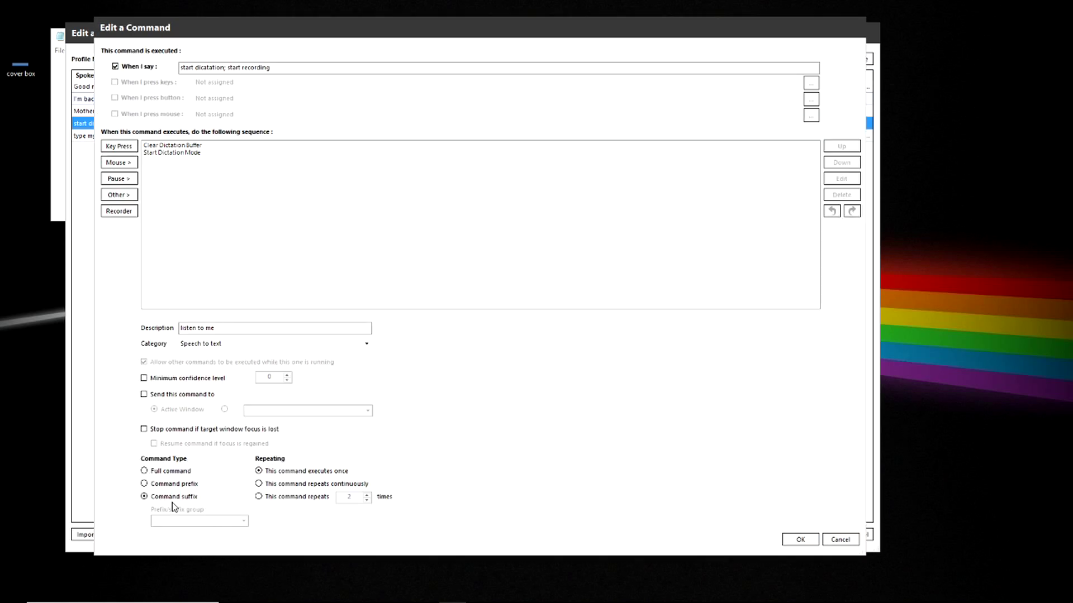
{"action": "left_click", "coordinate": [245, 526]}
{"action": "left_click", "coordinate": [179, 539]}
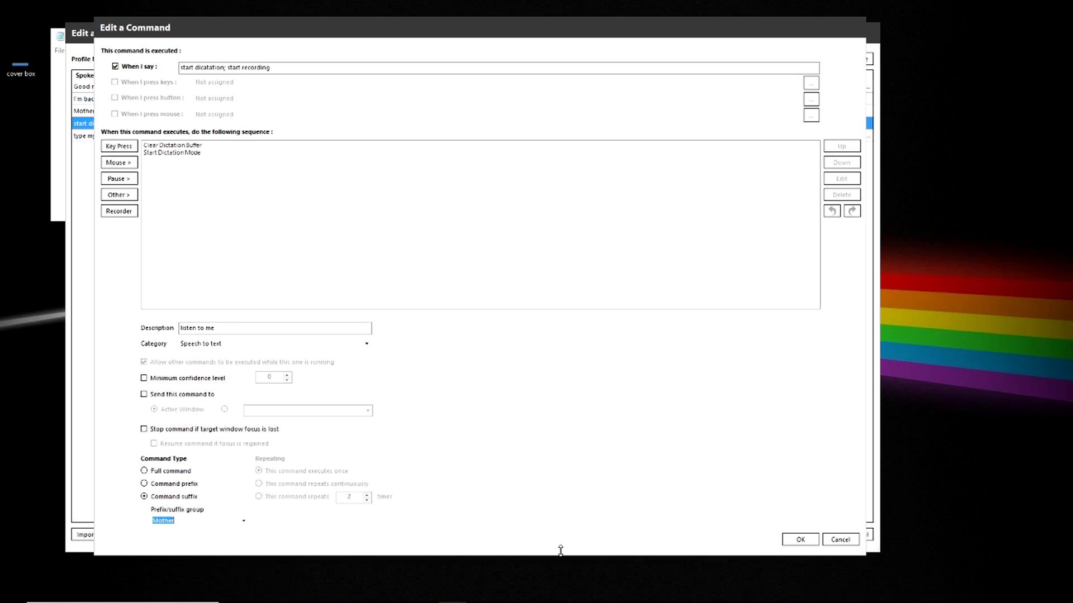
{"action": "left_click", "coordinate": [800, 539]}
Step: Make 'type my message' a Mother-group suffix and save the profile
{"action": "left_click", "coordinate": [111, 136]}
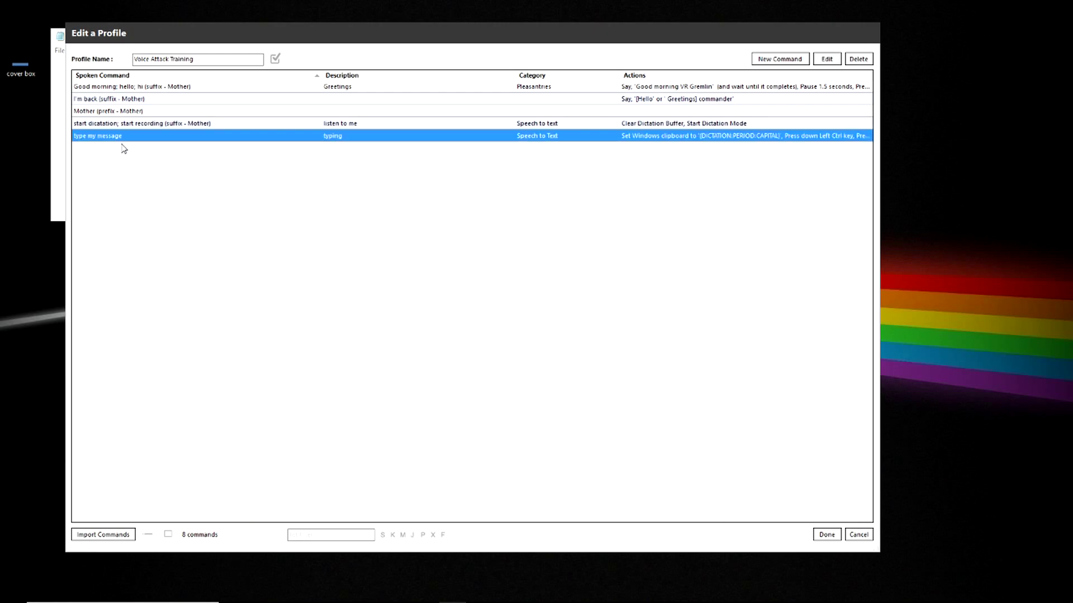
{"action": "double_click", "coordinate": [115, 138]}
{"action": "left_click", "coordinate": [174, 498]}
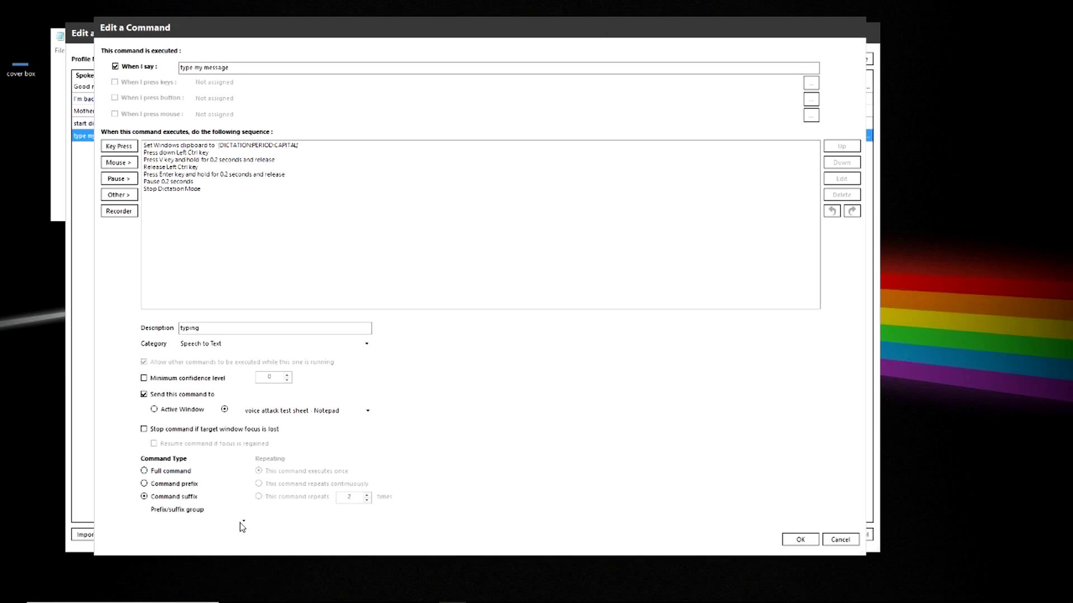
{"action": "left_click", "coordinate": [244, 524]}
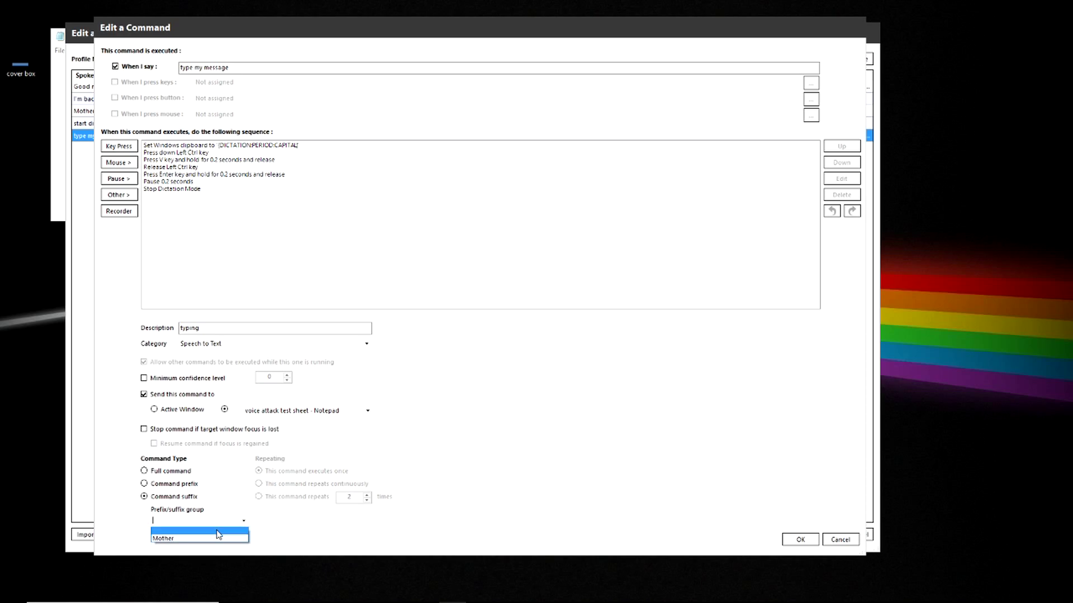
{"action": "left_click", "coordinate": [218, 540]}
{"action": "left_click", "coordinate": [800, 540]}
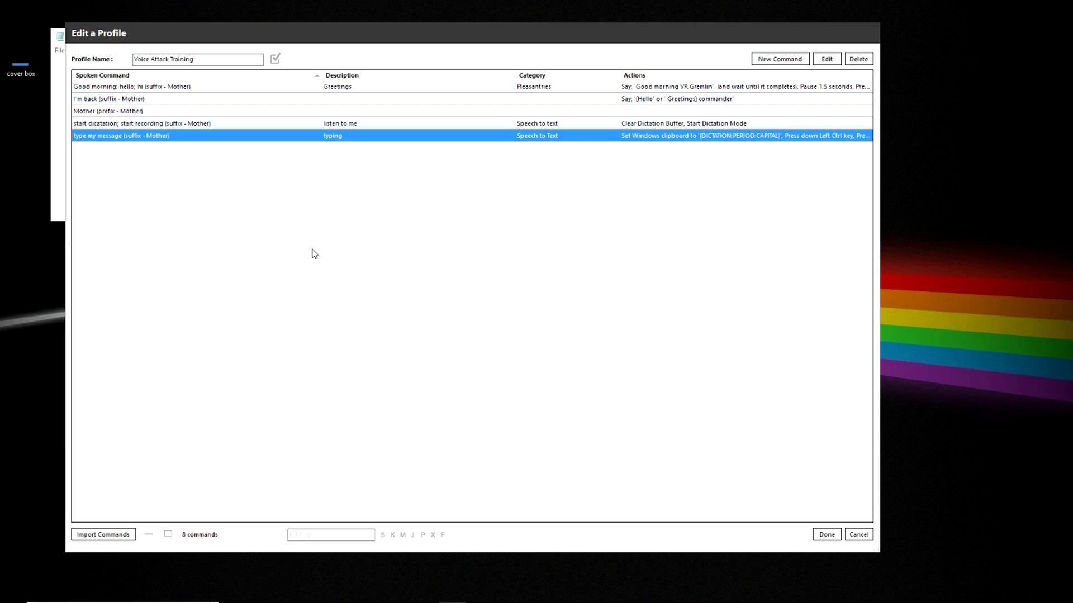
{"action": "left_click", "coordinate": [826, 534]}
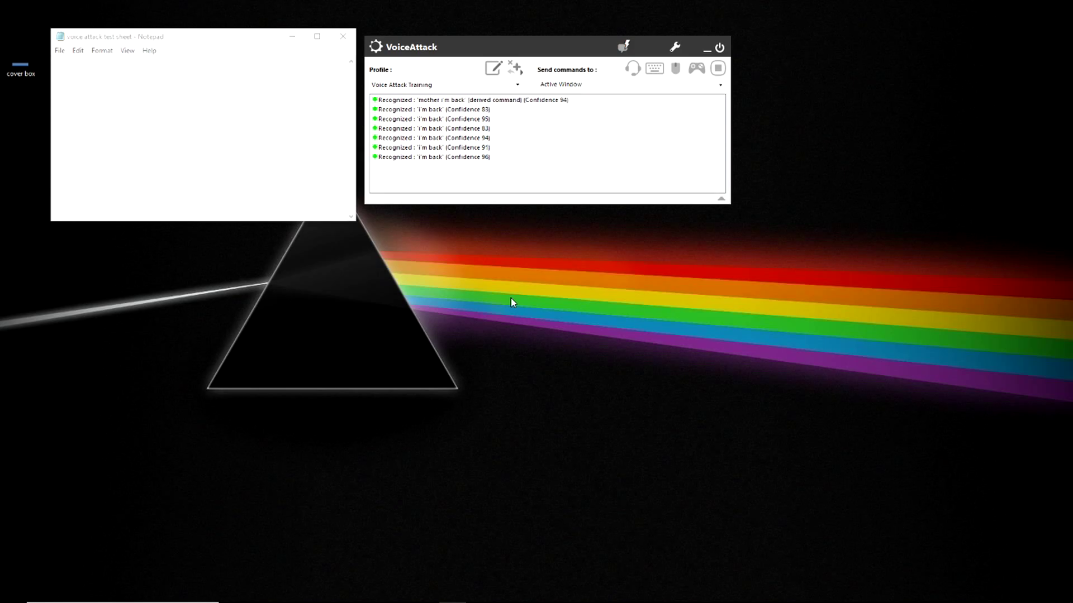
Step: Reopen the profile's command list and open the 'I'm back' command for editing
{"action": "left_click", "coordinate": [490, 68]}
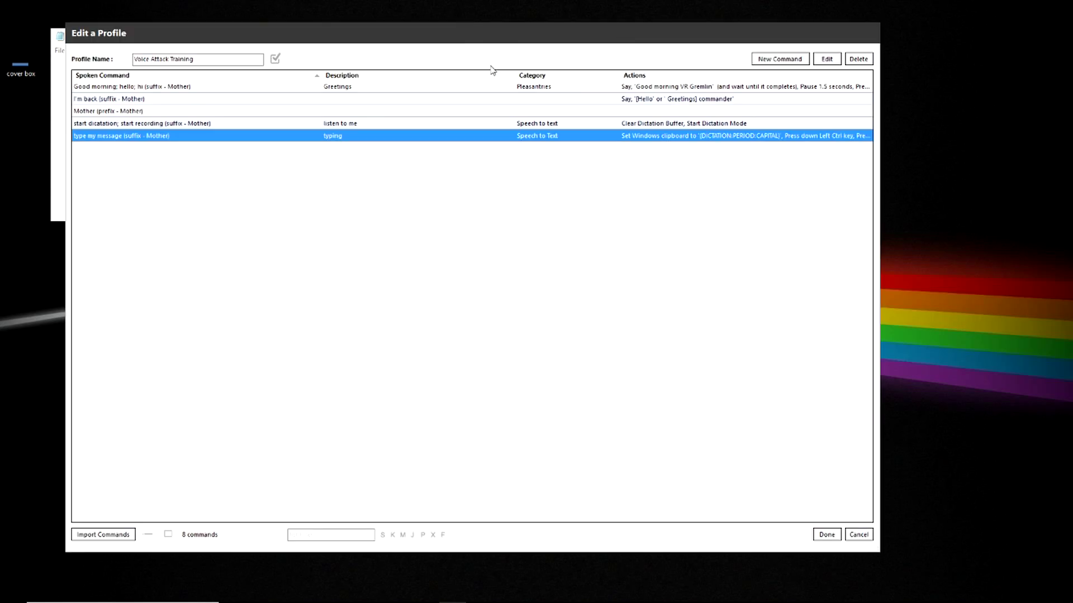
{"action": "left_click", "coordinate": [131, 101]}
{"action": "double_click", "coordinate": [132, 100]}
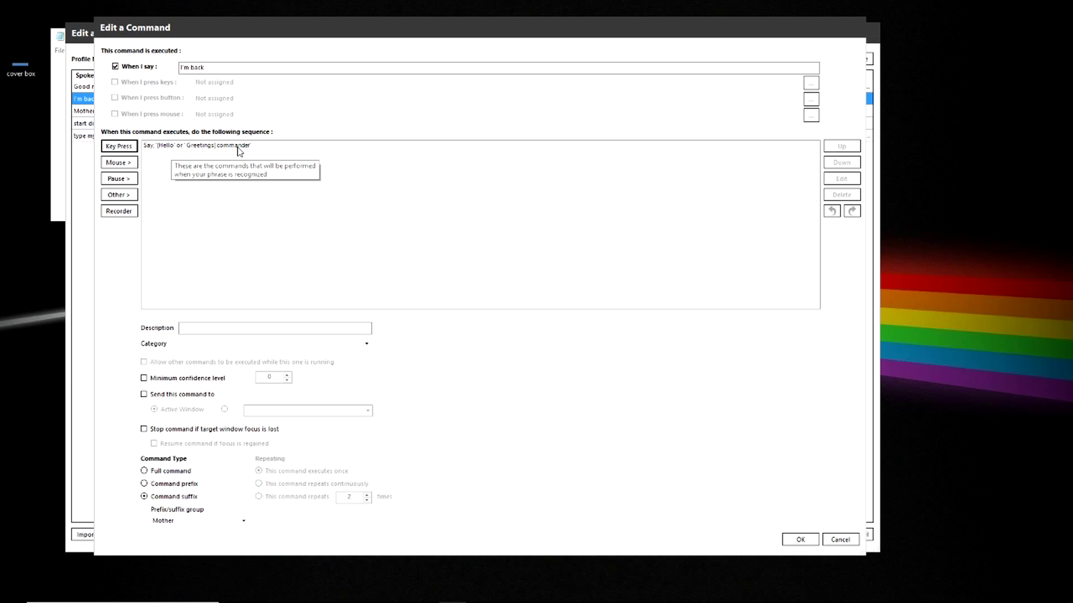
Step: Insert 'Hi;' into the I'm back reply so it says '[Hello; Hi; Greetings] commander'
{"action": "left_click", "coordinate": [163, 147]}
{"action": "double_click", "coordinate": [163, 147]}
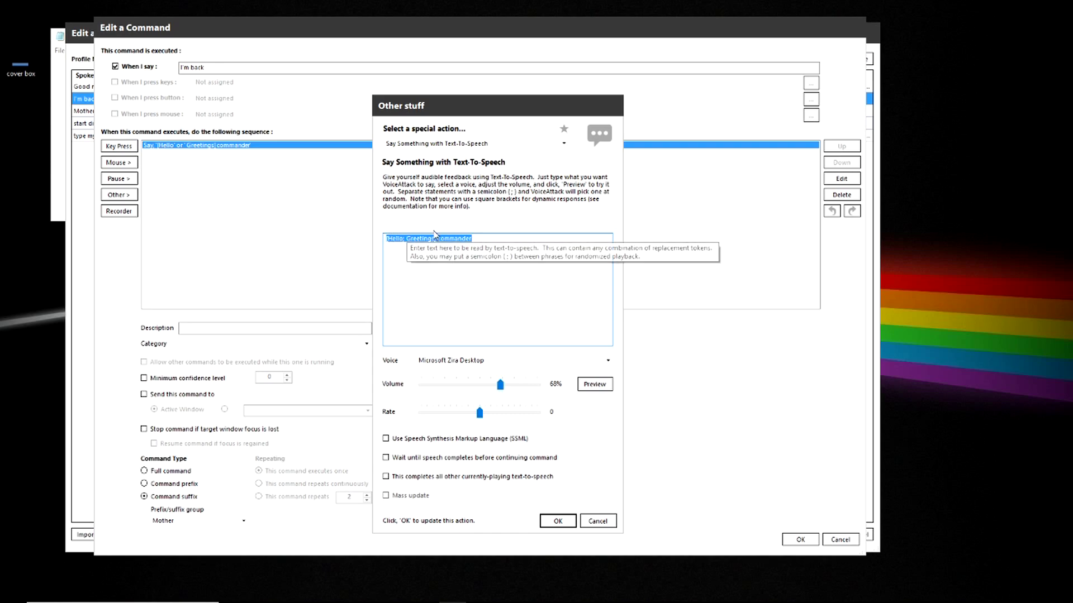
{"action": "left_click", "coordinate": [406, 240]}
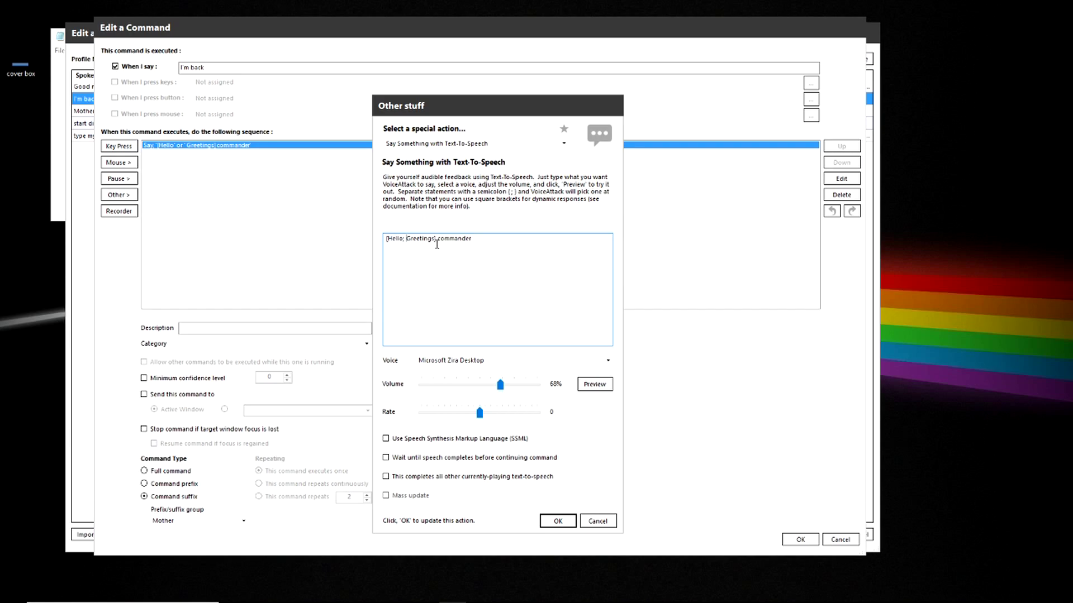
{"action": "type", "text": "Hi;"}
{"action": "left_click", "coordinate": [558, 520]}
{"action": "left_click", "coordinate": [800, 539]}
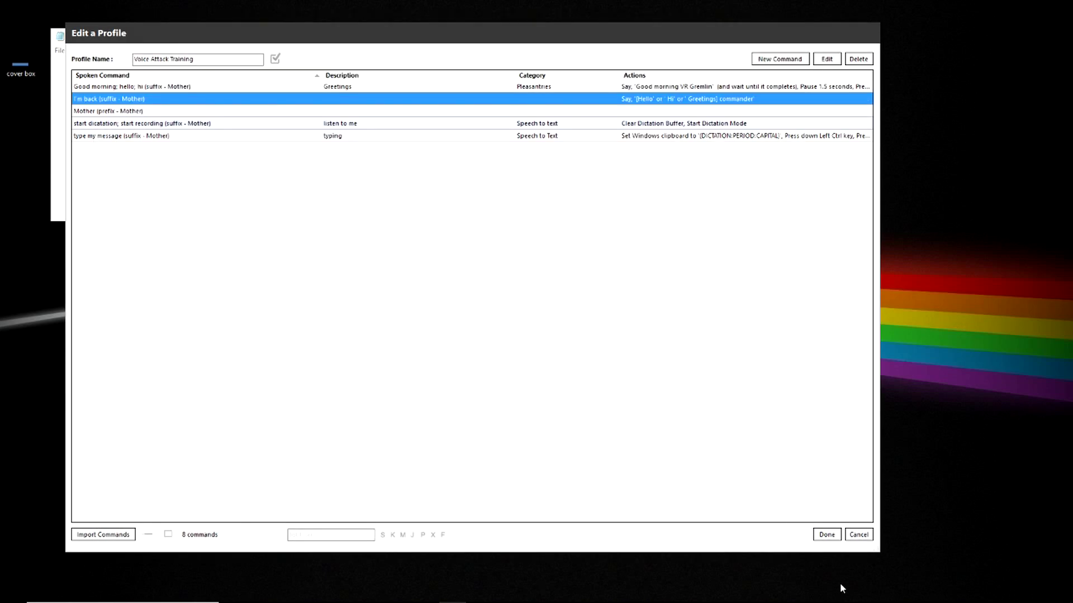
Step: Save and close the profile editor, test 'Mother, I'm back', then reopen the profile
{"action": "left_click", "coordinate": [832, 537]}
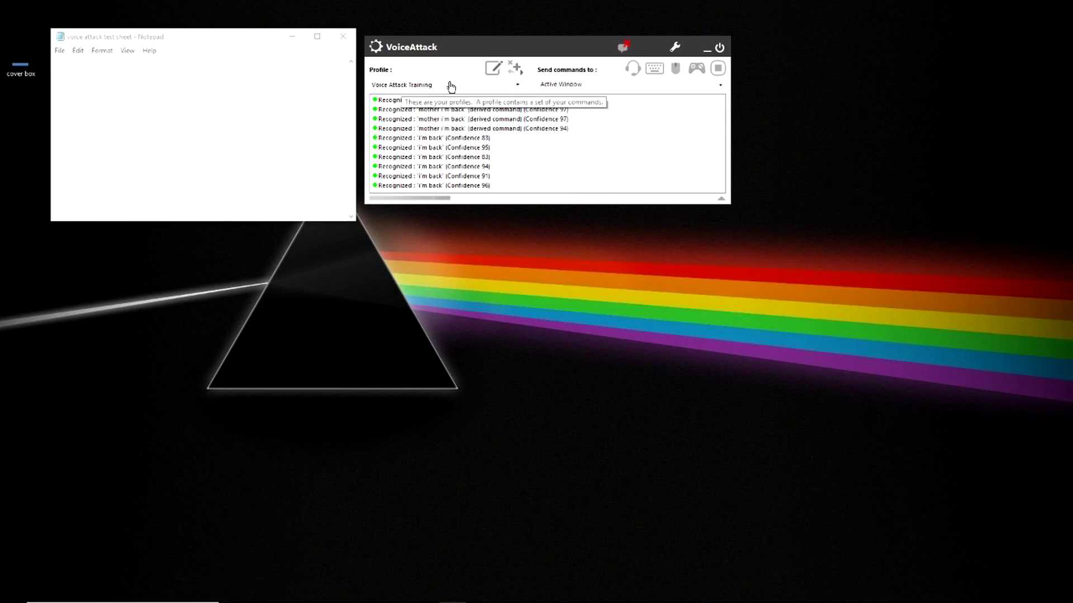
{"action": "left_click", "coordinate": [492, 70]}
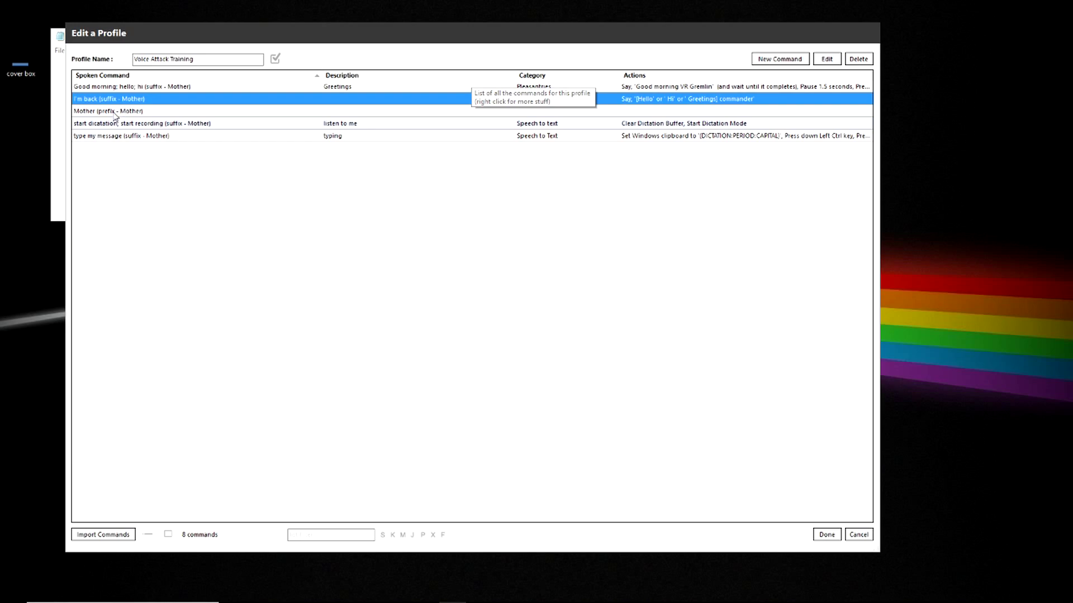
Step: Create a new 'power to shields [please;]' command and add a Say Something with Text-To-Speech action
{"action": "left_click", "coordinate": [758, 58]}
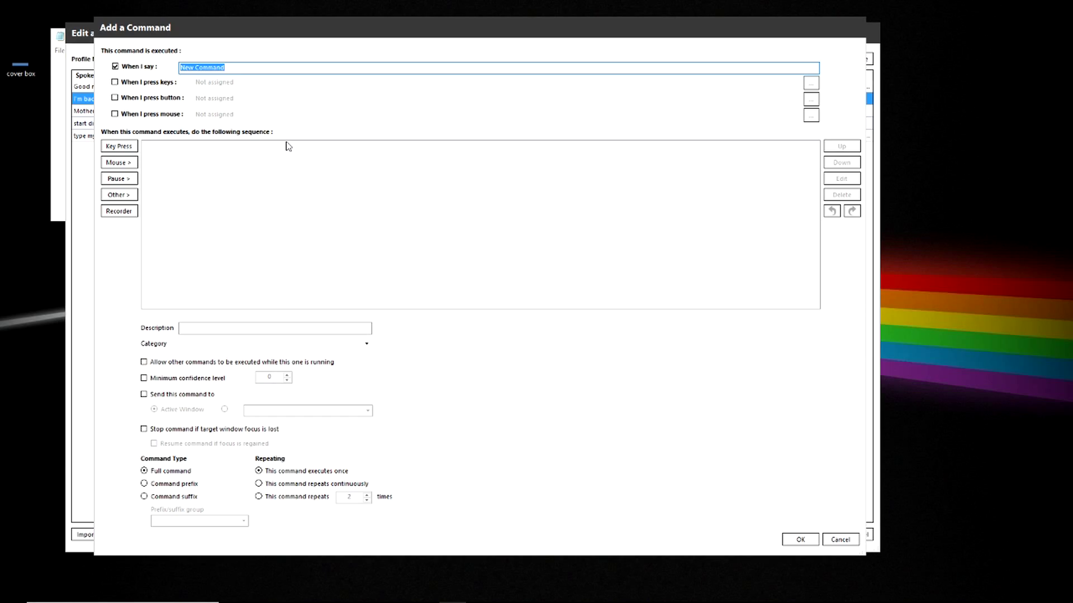
{"action": "type", "text": "power t"}
{"action": "type", "text": "o shiel"}
{"action": "type", "text": "ds"}
{"action": "type", "text": " ("}
{"action": "type", "text": "please;]"}
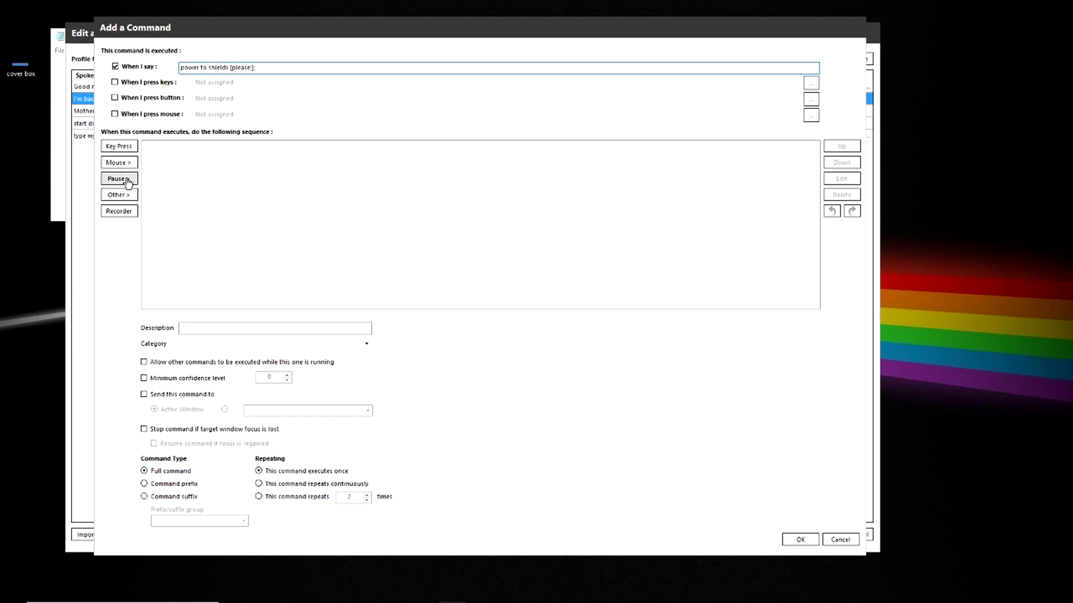
{"action": "left_click", "coordinate": [129, 197]}
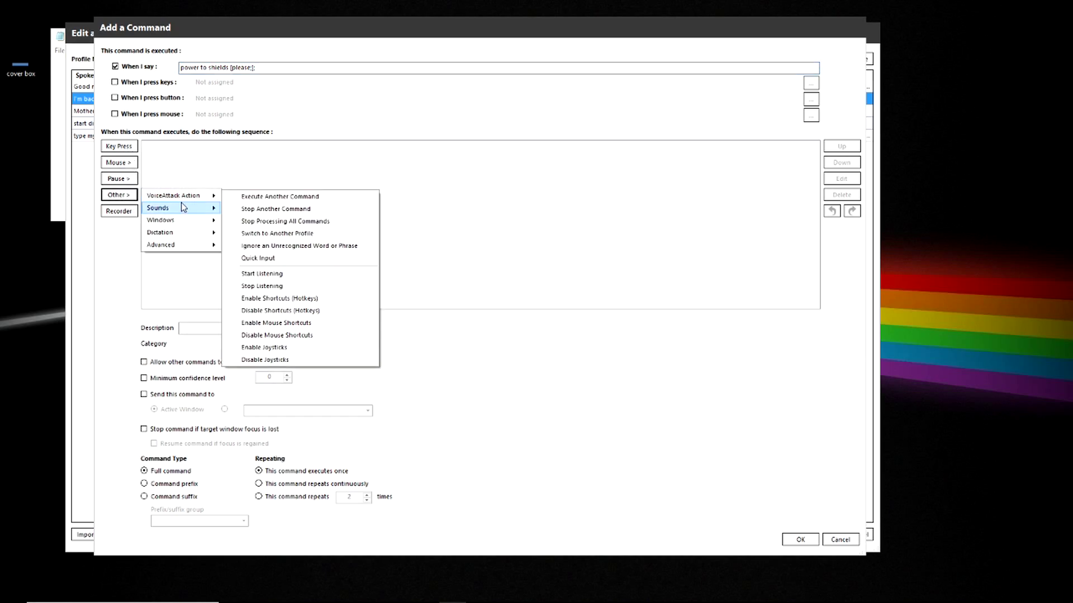
{"action": "mouse_move", "coordinate": [209, 210]}
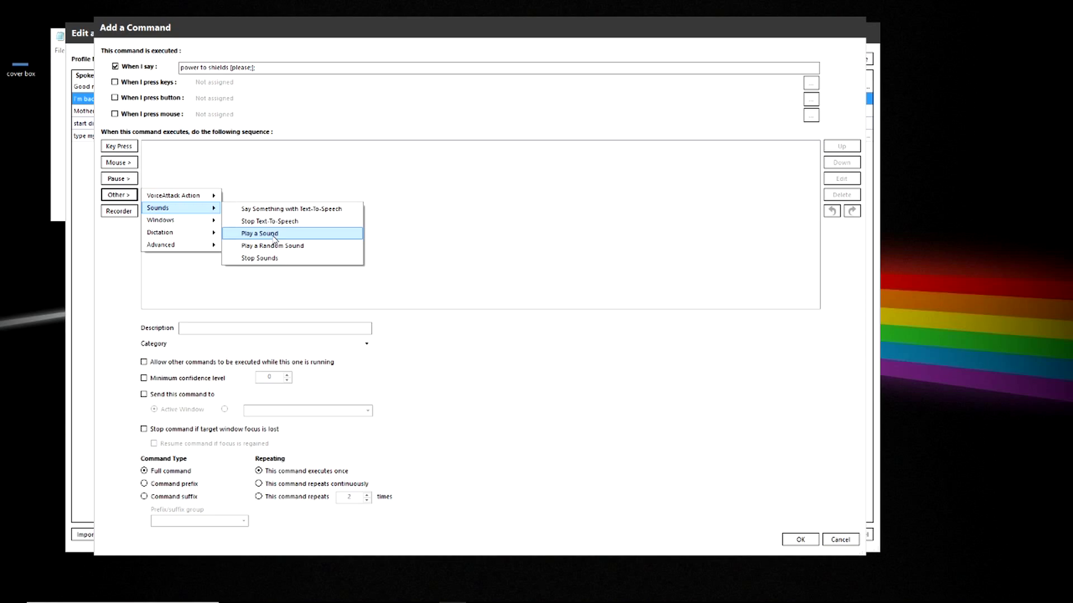
{"action": "left_click", "coordinate": [284, 208]}
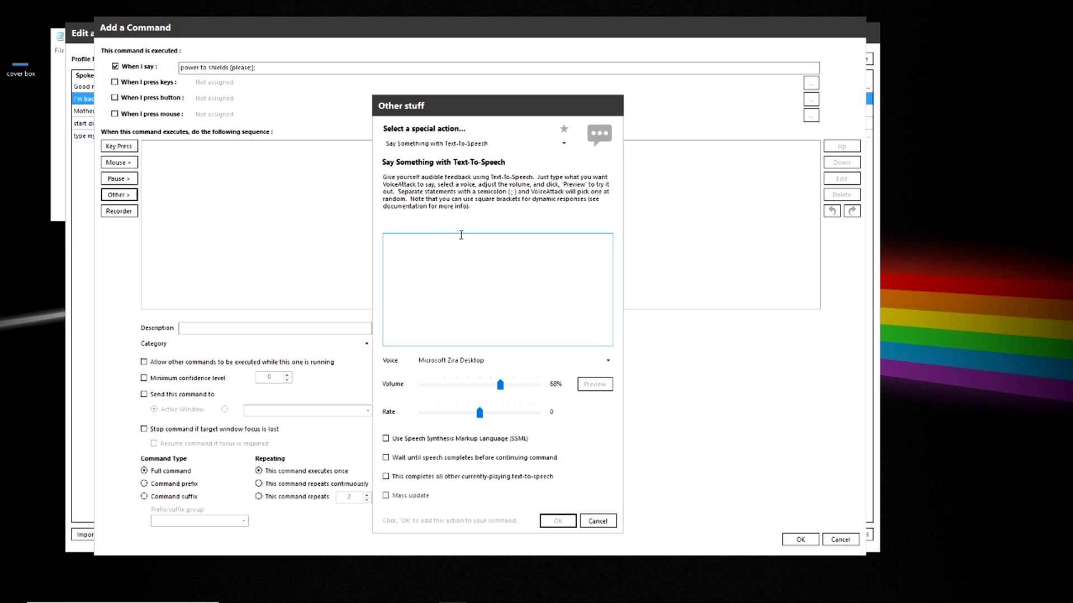
Step: Enter the spoken reply 'shields to maxium; full power to shields'
{"action": "type", "text": "shiel"}
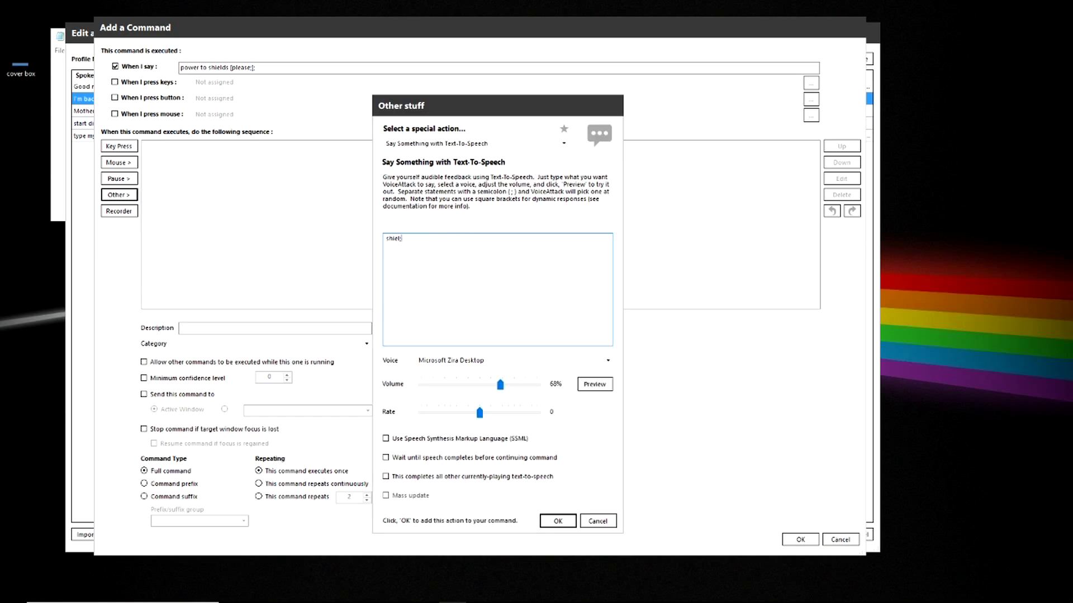
{"action": "type", "text": "ds to maxium; full power to shields"}
Step: Preview the spoken reply several times, then save the power to shields command
{"action": "left_click", "coordinate": [602, 388]}
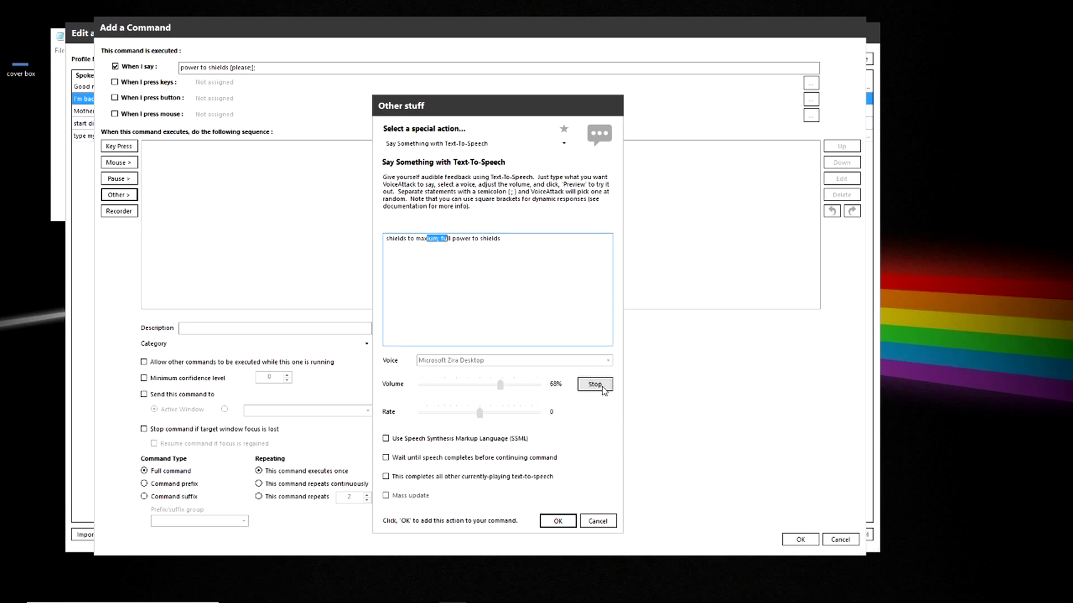
{"action": "left_click", "coordinate": [595, 385]}
{"action": "left_click", "coordinate": [603, 390]}
{"action": "left_click", "coordinate": [603, 390]}
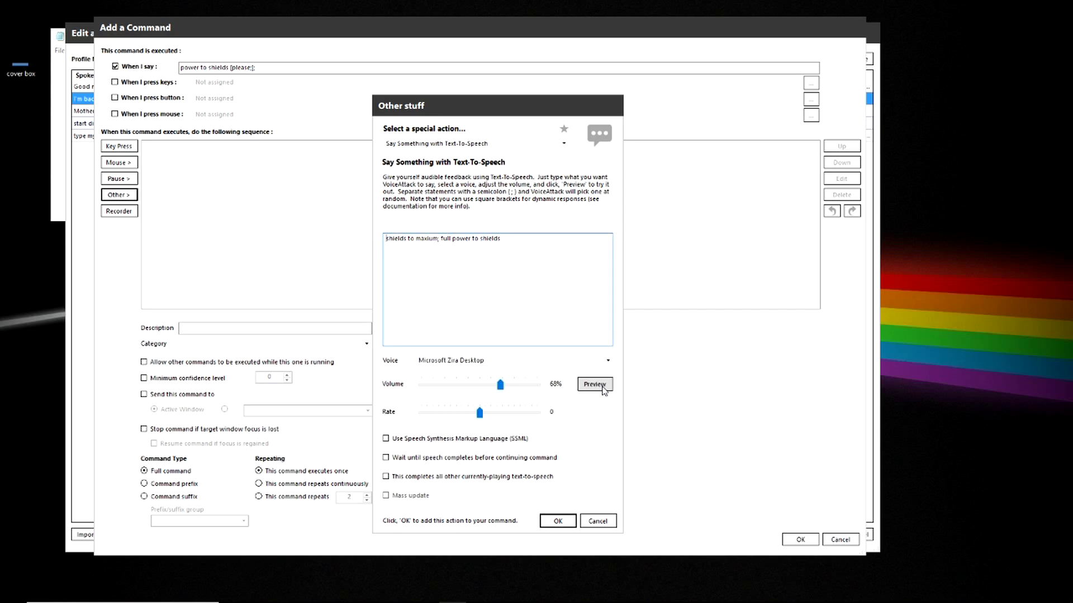
{"action": "left_click", "coordinate": [603, 389]}
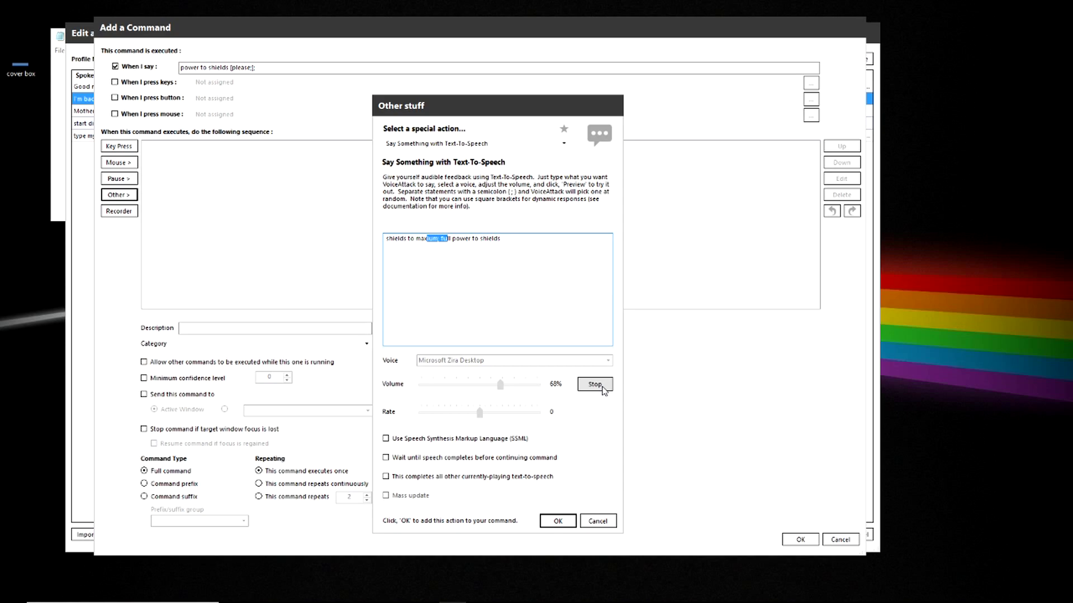
{"action": "left_click", "coordinate": [603, 389]}
{"action": "left_click", "coordinate": [557, 521]}
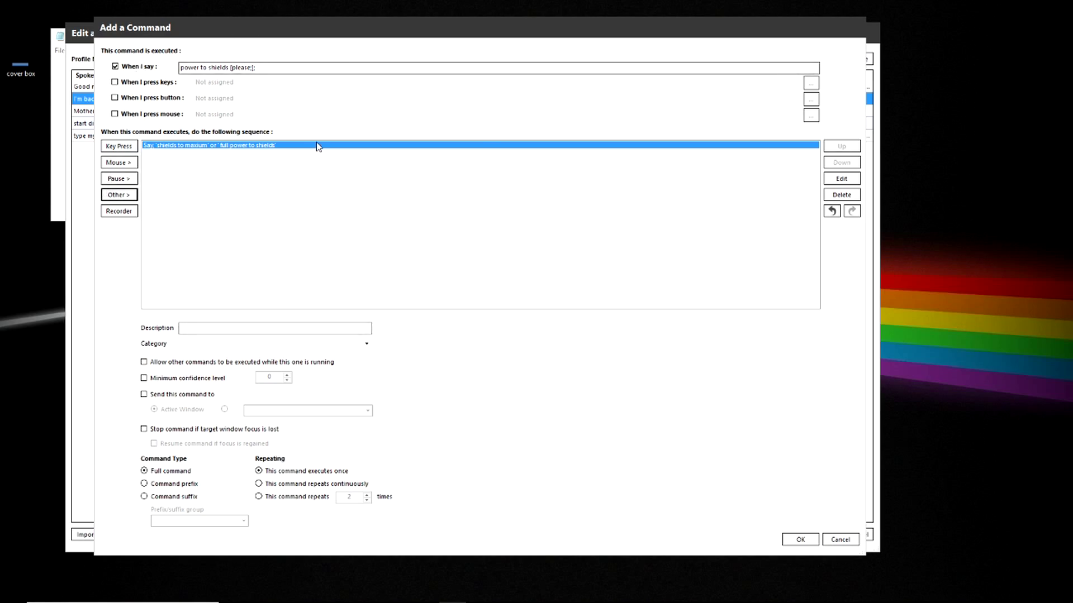
{"action": "left_click", "coordinate": [804, 540]}
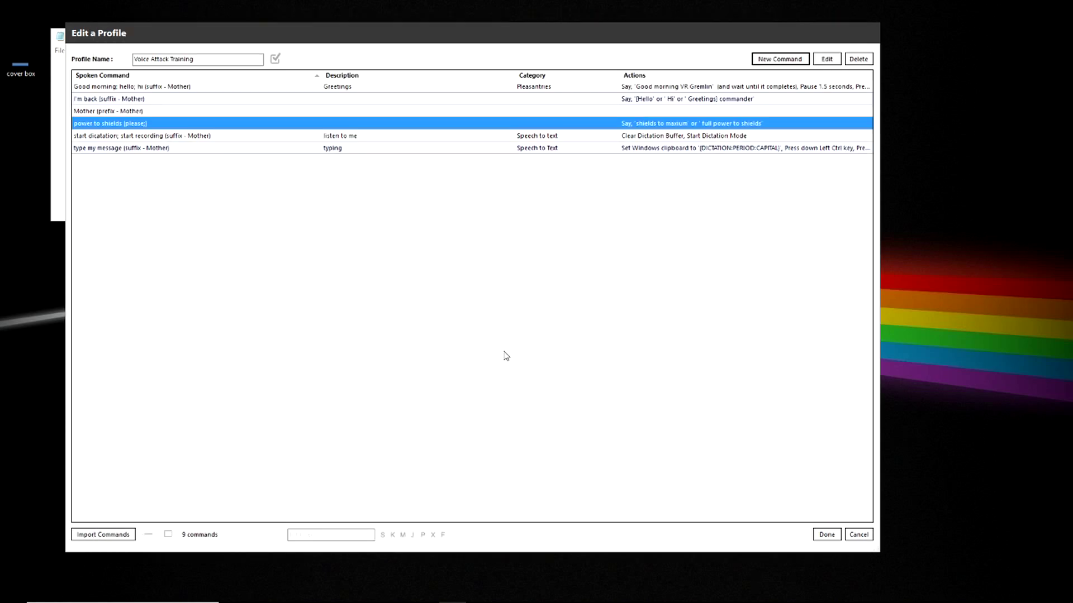
Step: Close the profile editor, test the command, and reopen 'power to shields' from the log
{"action": "left_click", "coordinate": [823, 535]}
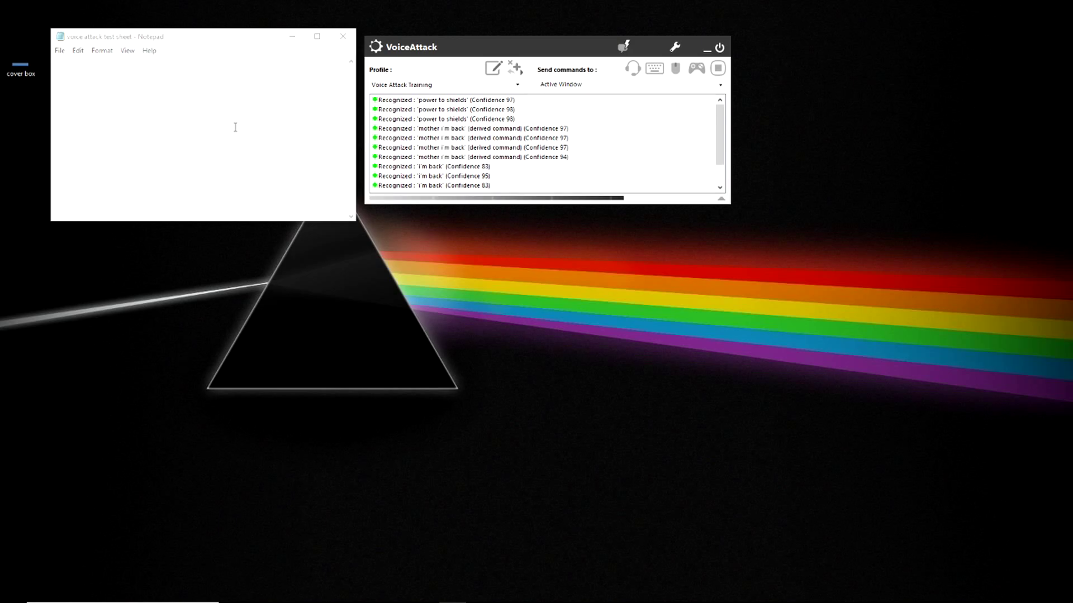
{"action": "double_click", "coordinate": [374, 101]}
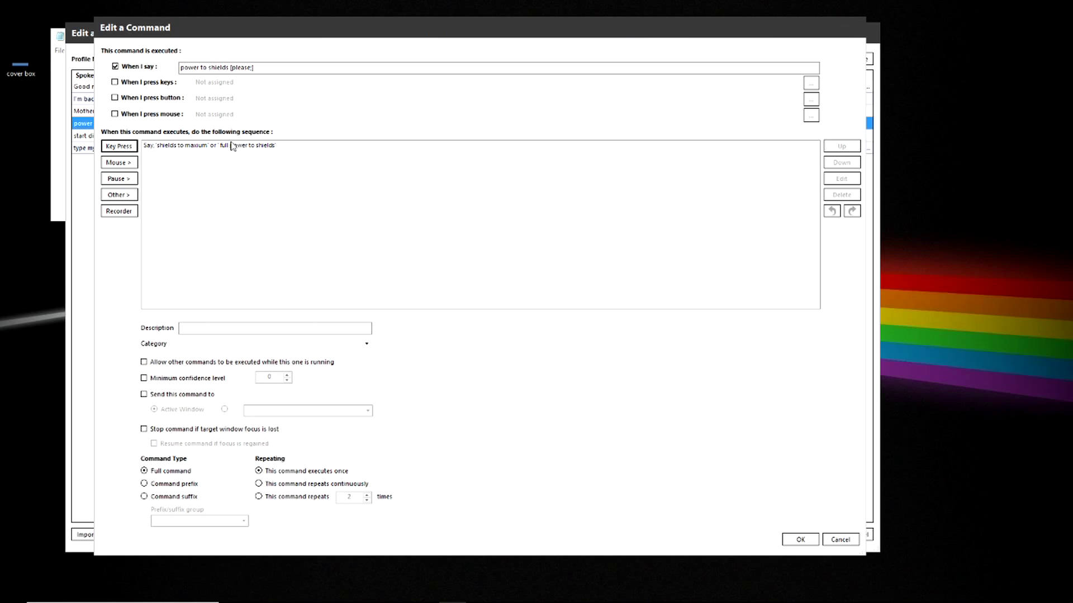
Step: Correct the spoken reply spelling from 'maxium' to 'maximum'
{"action": "left_click", "coordinate": [200, 147]}
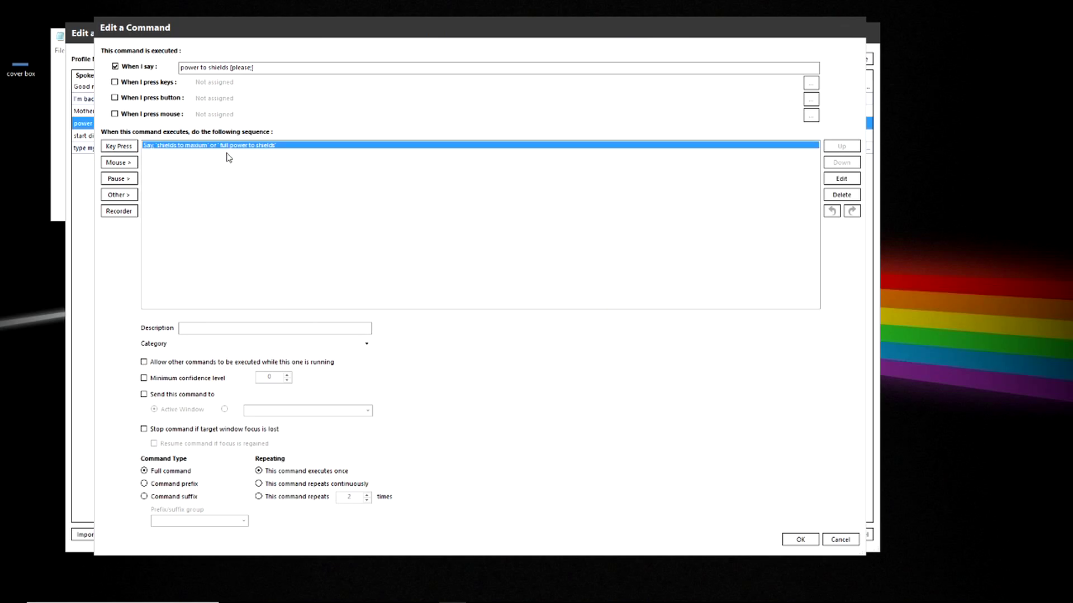
{"action": "double_click", "coordinate": [200, 146]}
{"action": "left_click", "coordinate": [515, 252]}
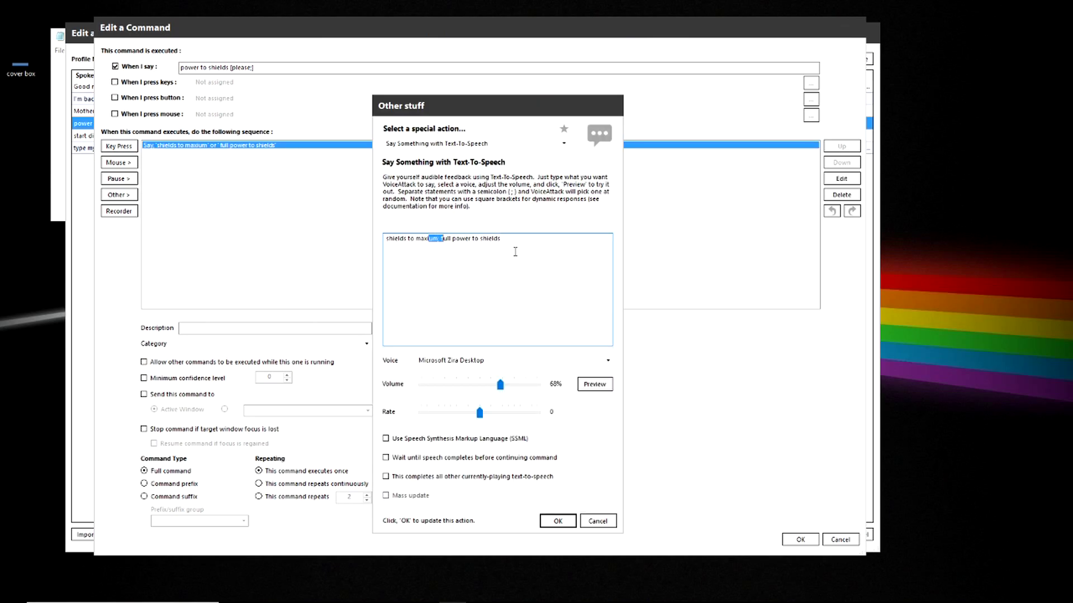
{"action": "key", "text": "Right"}
{"action": "key", "text": "BackSpace"}
{"action": "type", "text": "m"}
{"action": "left_click_drag", "start_coordinate": [558, 522], "coordinate": [310, 429]}
{"action": "left_click", "coordinate": [554, 523]}
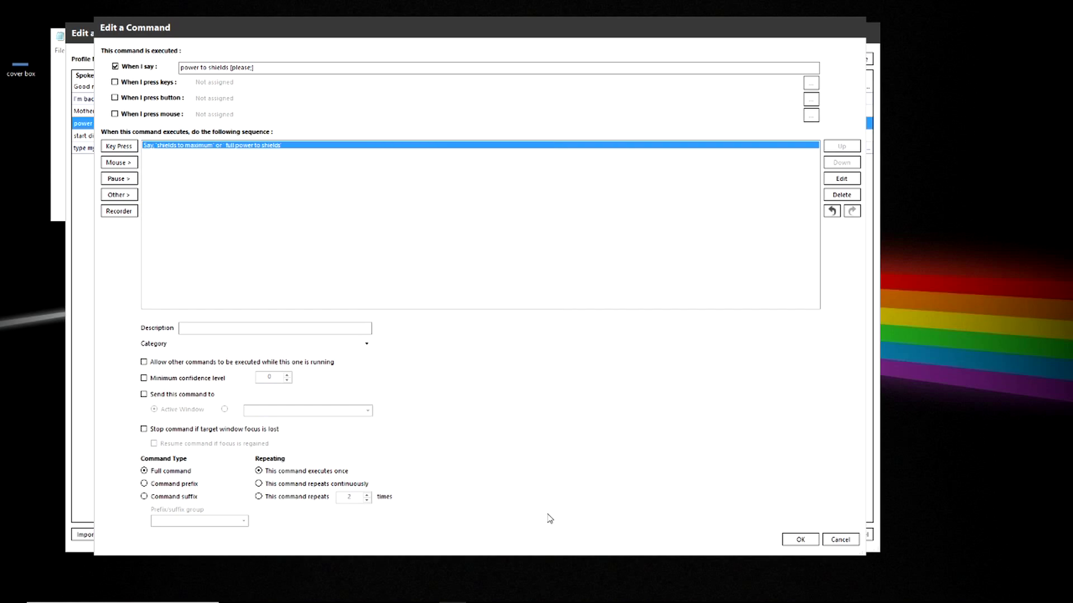
Step: Make 'power to shields [please;]' a suffix in the Mother group and save it
{"action": "left_click", "coordinate": [147, 497]}
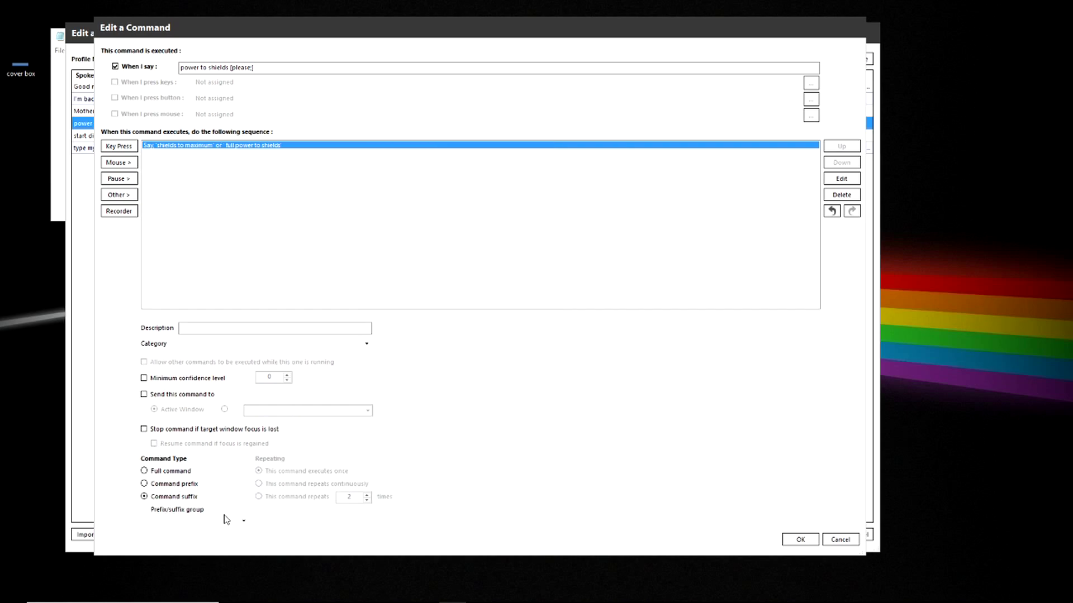
{"action": "left_click", "coordinate": [242, 522]}
{"action": "left_click", "coordinate": [213, 539]}
{"action": "left_click", "coordinate": [799, 540]}
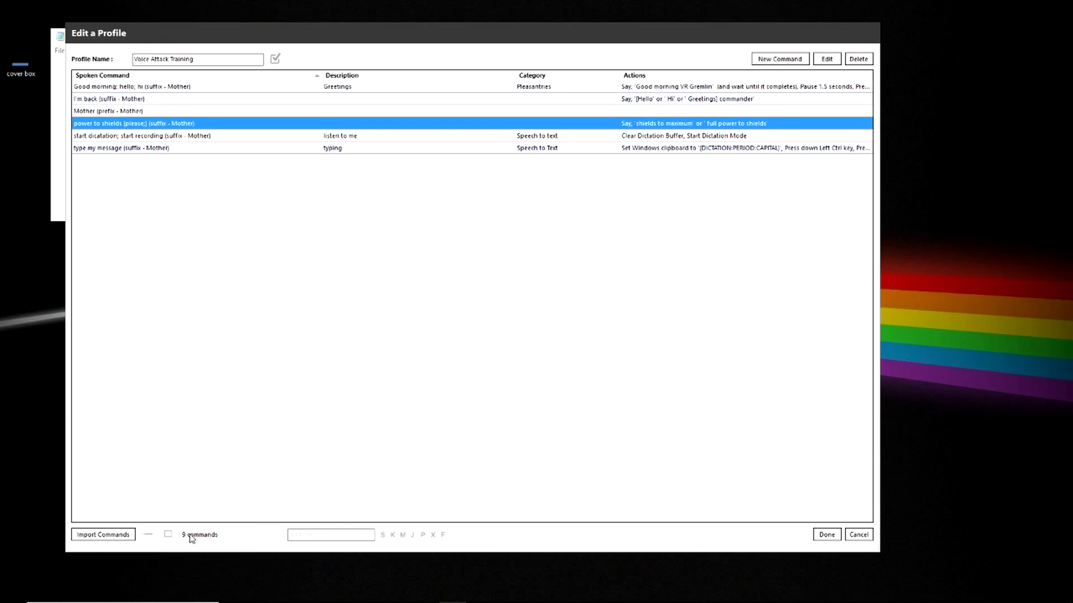
Step: Group commands by category, collapse the Speech to text and No Category groups, and close the editor
{"action": "left_click", "coordinate": [169, 535]}
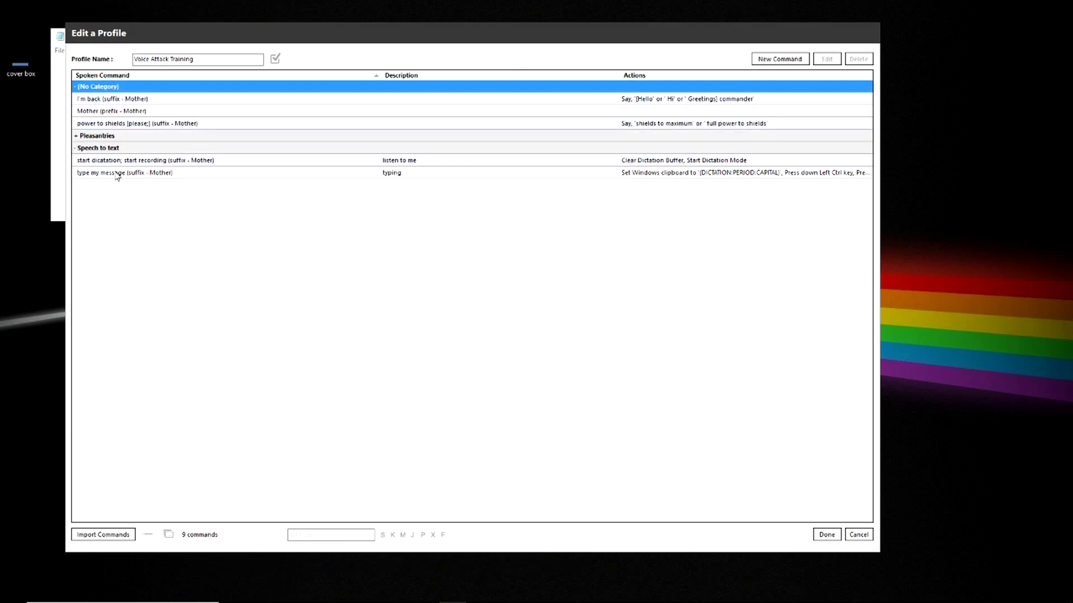
{"action": "left_click", "coordinate": [76, 149]}
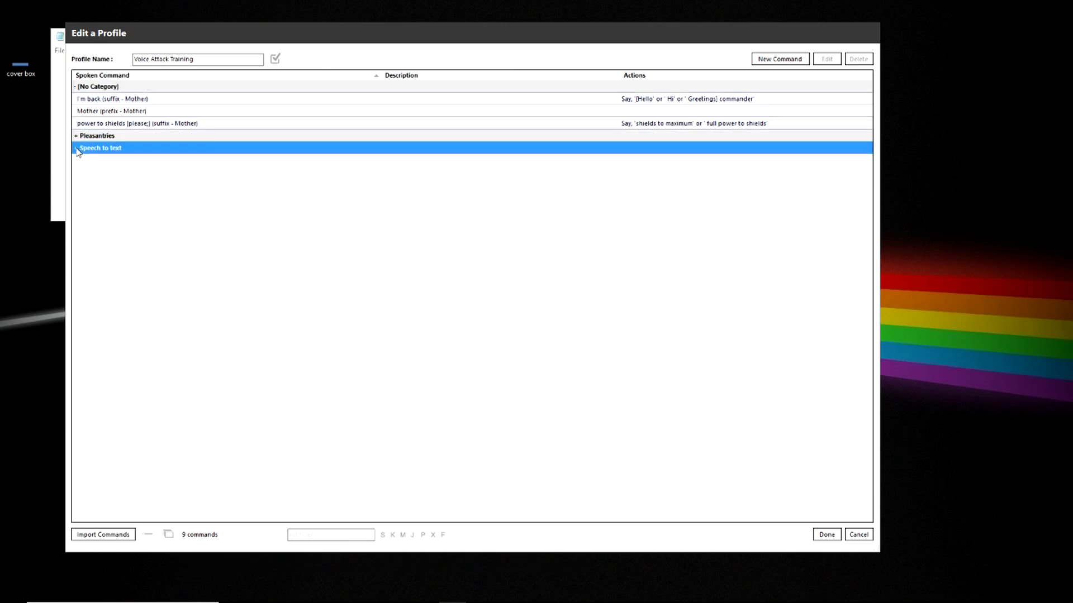
{"action": "left_click", "coordinate": [77, 88]}
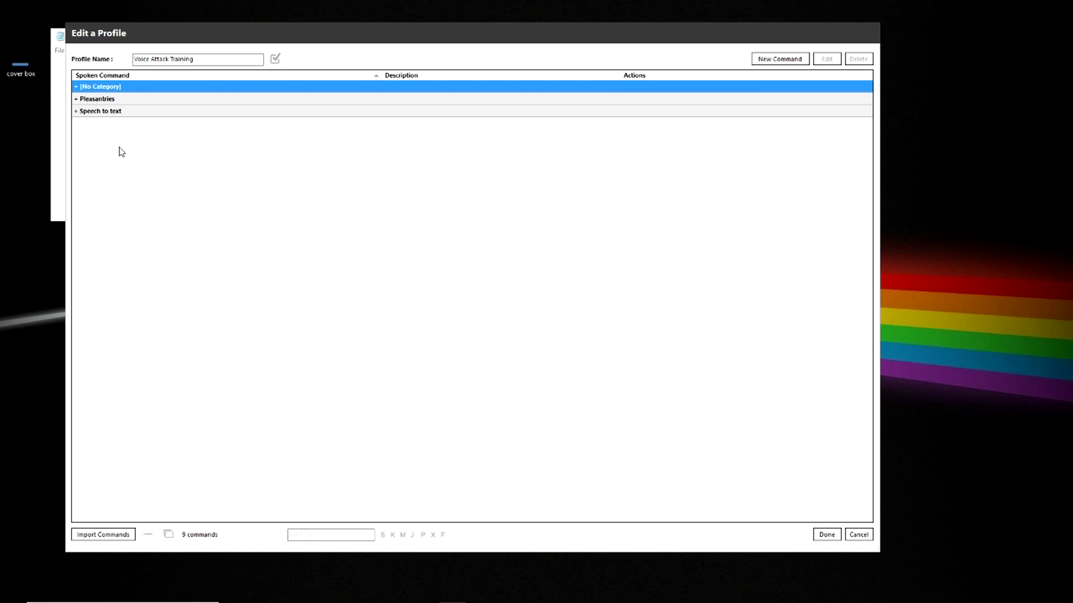
{"action": "left_click", "coordinate": [76, 87]}
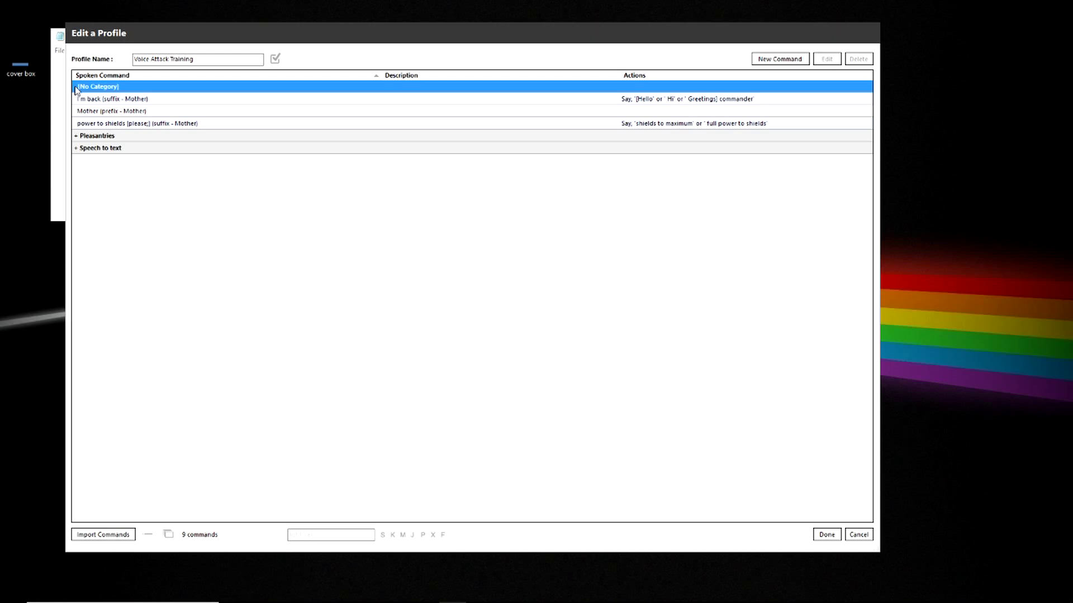
{"action": "left_click", "coordinate": [76, 89]}
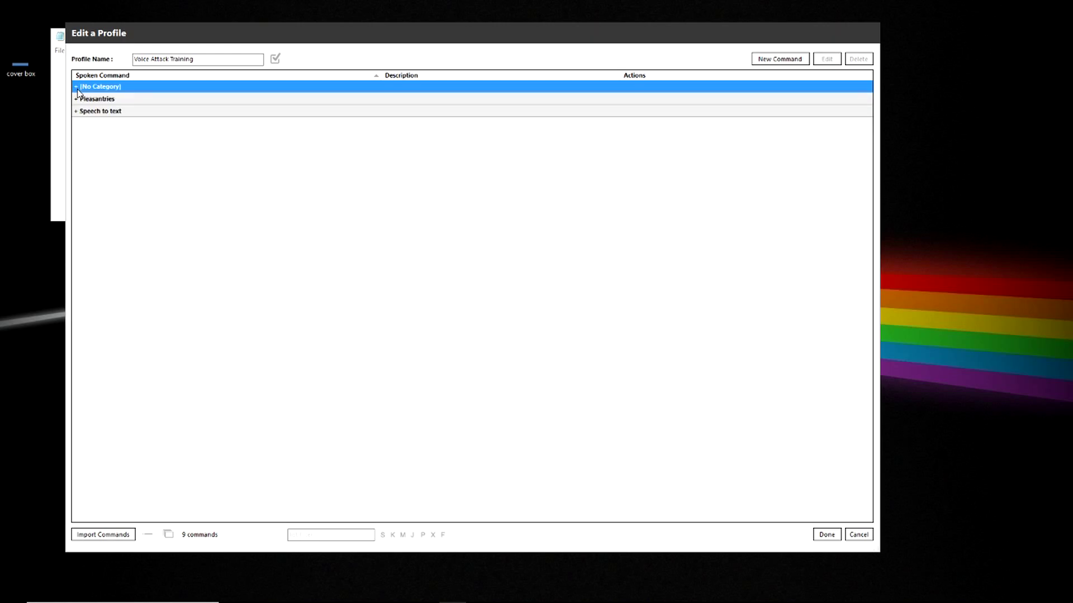
{"action": "left_click", "coordinate": [828, 535]}
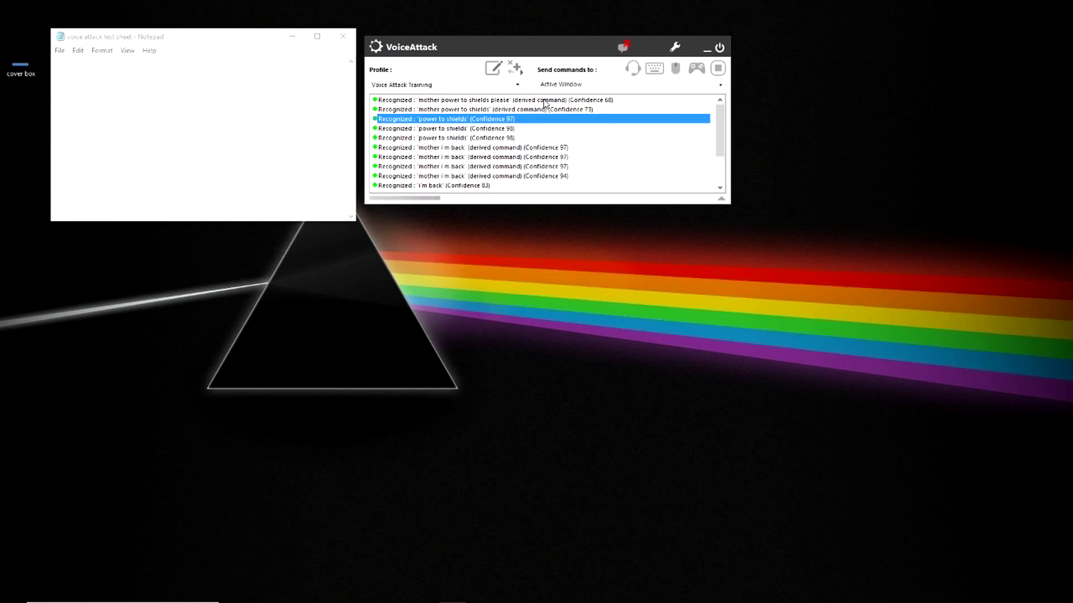
{"action": "left_click", "coordinate": [494, 72]}
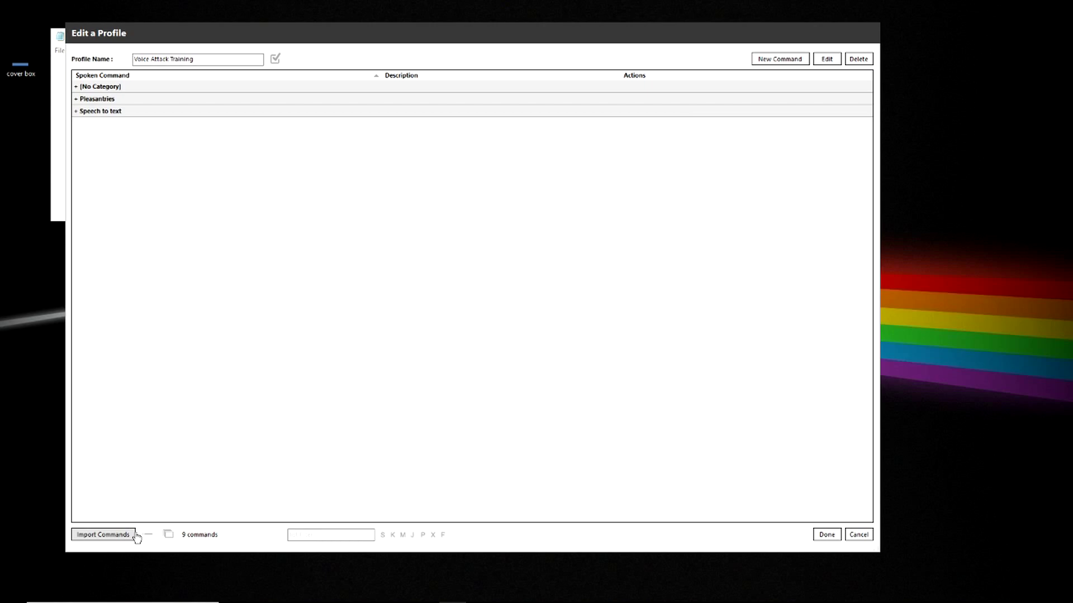
Step: Apply the S filter to show 6 of 9 commands, then start a blank new command
{"action": "left_click", "coordinate": [329, 535]}
{"action": "left_click", "coordinate": [383, 535]}
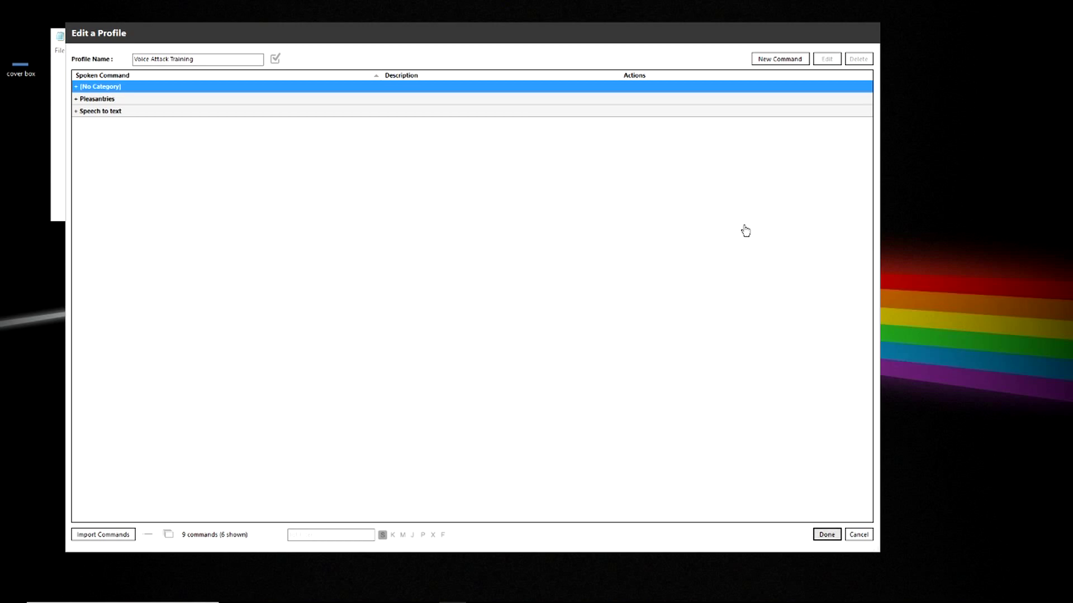
{"action": "left_click", "coordinate": [793, 60]}
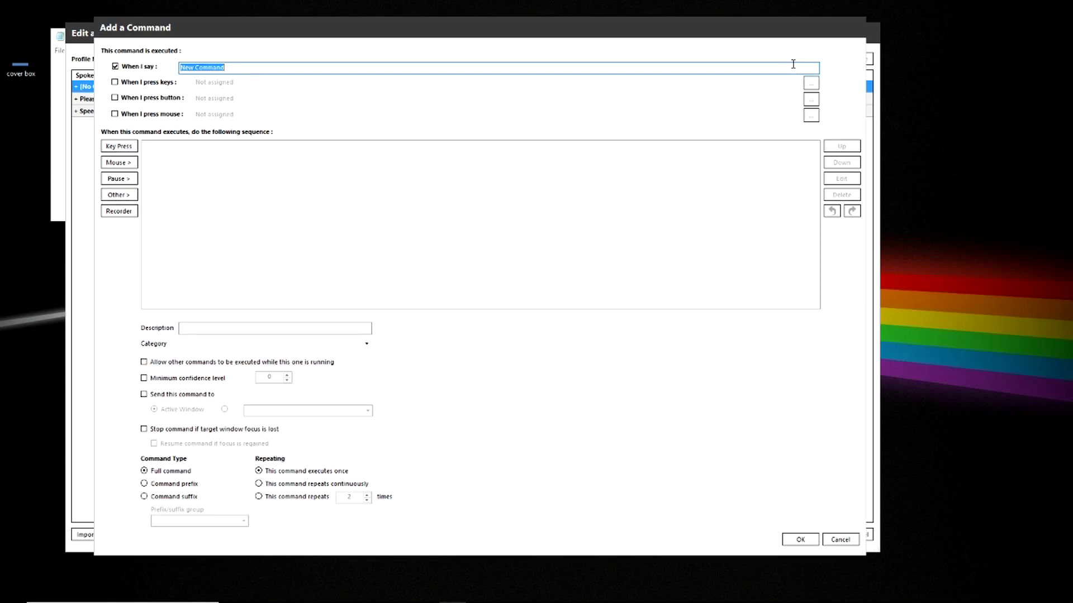